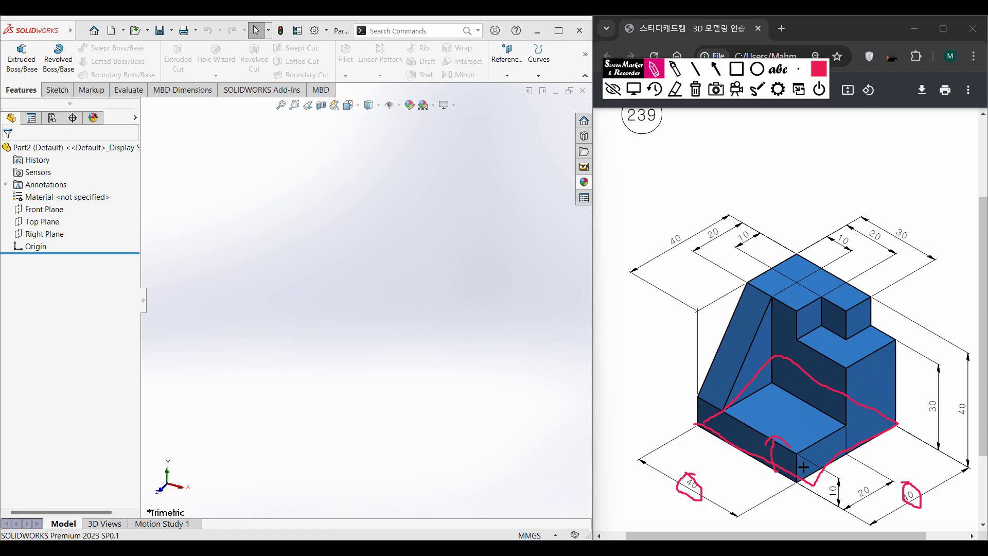
# Step: Mark the base plate's 10 mm thickness and upper face on the reference drawing, and clear the marks
pyautogui.moveTo(843, 485)
pyautogui.mouseDown()
pyautogui.moveTo(838, 478)
pyautogui.moveTo(834, 506)
pyautogui.moveTo(842, 482)
pyautogui.mouseUp()
pyautogui.click(695, 90)
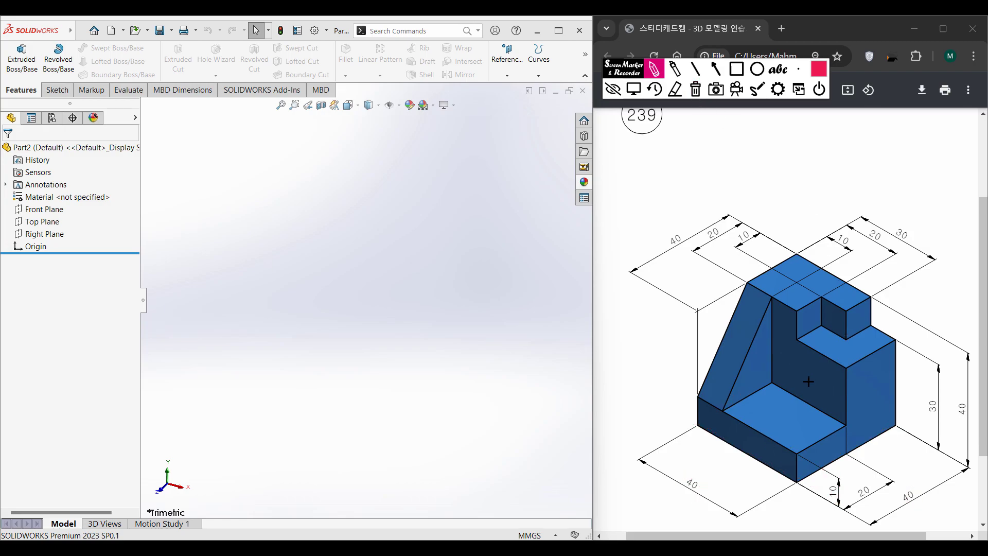
pyautogui.moveTo(795, 423)
pyautogui.mouseDown()
pyautogui.moveTo(802, 441)
pyautogui.moveTo(798, 422)
pyautogui.mouseUp()
pyautogui.click(695, 90)
# Step: Outline the rear block's footprint on the reference drawing, mark its 20 mm and 40 mm dimensions, and clear the marks
pyautogui.moveTo(739, 362)
pyautogui.mouseDown()
pyautogui.moveTo(856, 428)
pyautogui.moveTo(888, 410)
pyautogui.mouseUp()
pyautogui.moveTo(851, 383); pyautogui.dragTo(775, 336)
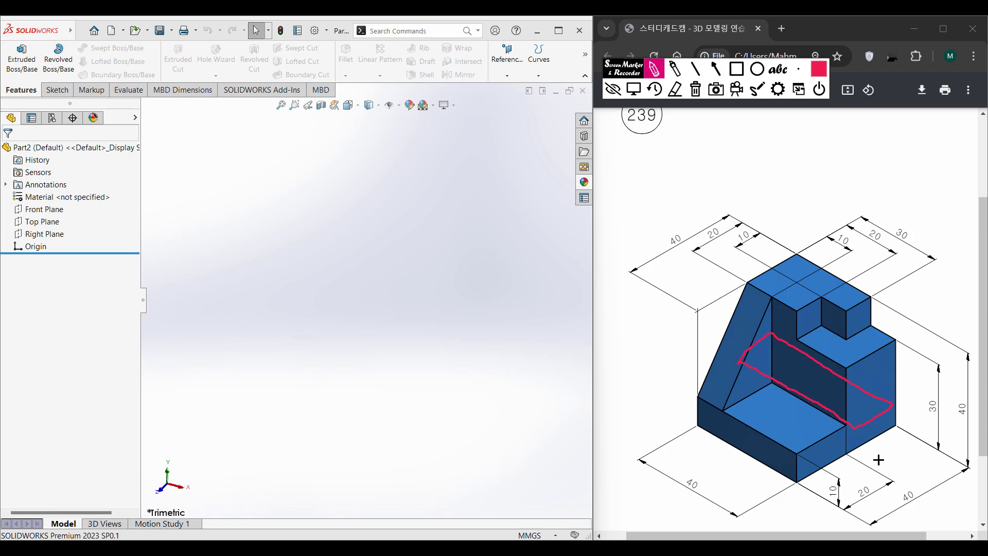
pyautogui.moveTo(908, 431)
pyautogui.mouseDown()
pyautogui.moveTo(879, 469)
pyautogui.moveTo(889, 457)
pyautogui.moveTo(920, 503)
pyautogui.moveTo(897, 486)
pyautogui.moveTo(857, 502)
pyautogui.moveTo(902, 453)
pyautogui.moveTo(914, 469)
pyautogui.moveTo(936, 454)
pyautogui.mouseUp()
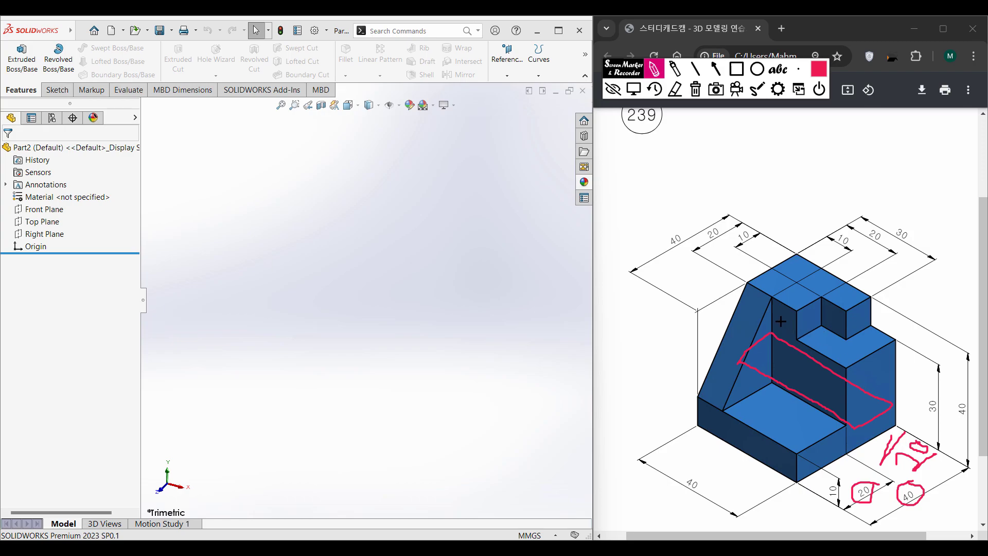
pyautogui.moveTo(719, 384); pyautogui.dragTo(832, 433)
pyautogui.moveTo(703, 469)
pyautogui.mouseDown()
pyautogui.moveTo(681, 490)
pyautogui.moveTo(696, 469)
pyautogui.mouseUp()
pyautogui.click(695, 95)
# Step: Mark the rear block's extrusion direction and the 30 mm and 10 mm height dimensions on the drawing, and clear the marks
pyautogui.moveTo(852, 425); pyautogui.dragTo(852, 373)
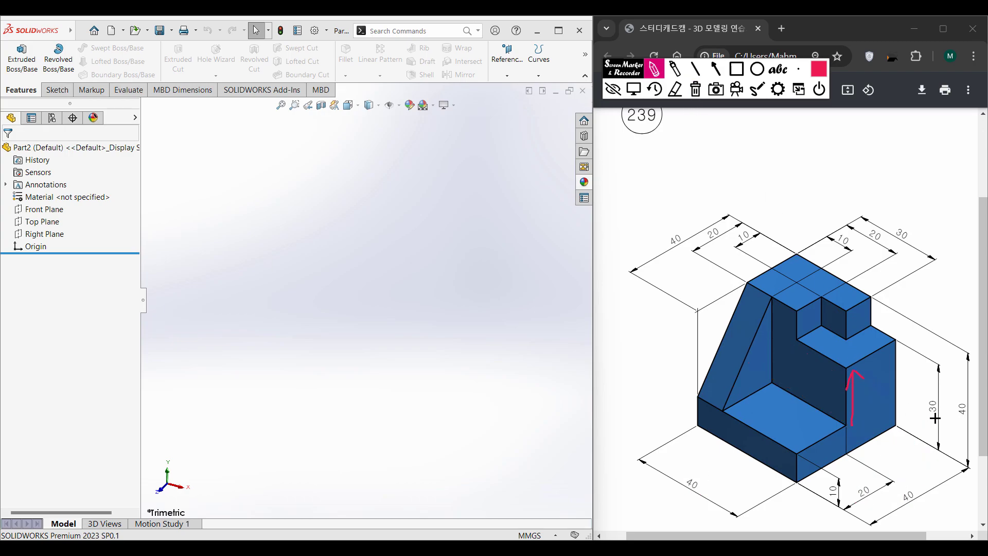
pyautogui.moveTo(946, 394)
pyautogui.mouseDown()
pyautogui.moveTo(909, 400)
pyautogui.moveTo(944, 421)
pyautogui.moveTo(945, 395)
pyautogui.mouseUp()
pyautogui.moveTo(839, 487)
pyautogui.mouseDown()
pyautogui.moveTo(825, 490)
pyautogui.moveTo(841, 479)
pyautogui.mouseUp()
pyautogui.click(695, 95)
# Step: Outline the uppermost stepped block on the reference drawing, mark its 10, 20 and 30 mm plan dimensions, and clear the marks
pyautogui.moveTo(755, 288); pyautogui.dragTo(790, 314)
pyautogui.click(696, 89)
pyautogui.click(696, 89)
pyautogui.moveTo(760, 322)
pyautogui.mouseDown()
pyautogui.moveTo(792, 336)
pyautogui.moveTo(833, 312)
pyautogui.moveTo(795, 271)
pyautogui.moveTo(774, 276)
pyautogui.moveTo(752, 308)
pyautogui.mouseUp()
pyautogui.moveTo(879, 230)
pyautogui.mouseDown()
pyautogui.moveTo(867, 225)
pyautogui.moveTo(887, 243)
pyautogui.mouseUp()
pyautogui.moveTo(728, 229)
pyautogui.mouseDown()
pyautogui.moveTo(702, 230)
pyautogui.moveTo(720, 236)
pyautogui.mouseUp()
pyautogui.moveTo(834, 320)
pyautogui.mouseDown()
pyautogui.moveTo(853, 303)
pyautogui.moveTo(845, 339)
pyautogui.moveTo(875, 316)
pyautogui.moveTo(858, 306)
pyautogui.mouseUp()
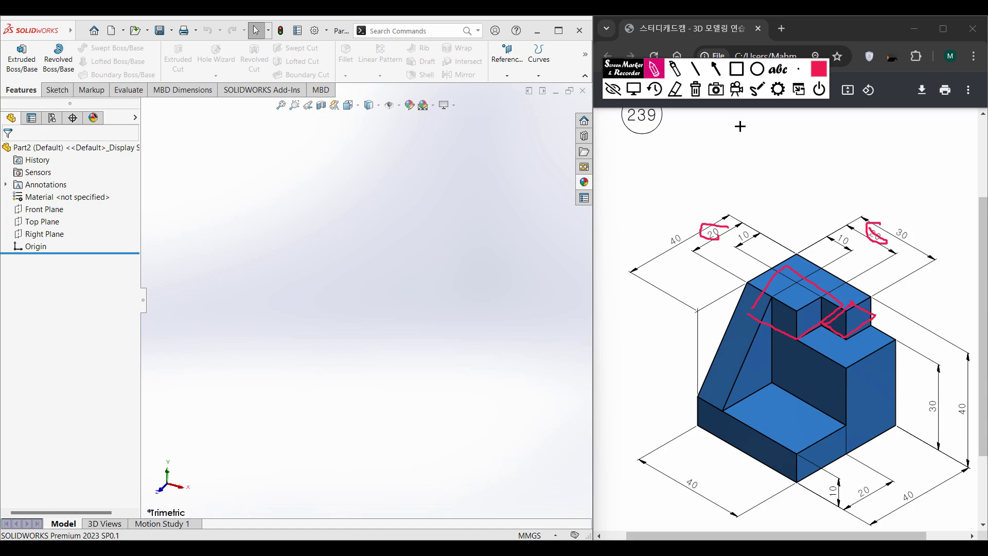
pyautogui.moveTo(910, 224)
pyautogui.mouseDown()
pyautogui.moveTo(903, 248)
pyautogui.moveTo(890, 219)
pyautogui.moveTo(893, 251)
pyautogui.mouseUp()
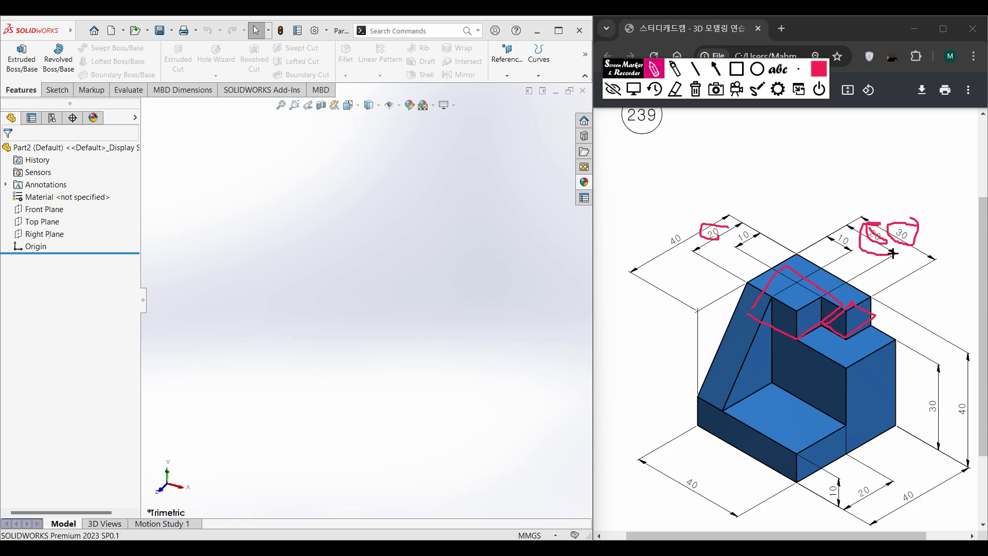
pyautogui.moveTo(852, 284)
pyautogui.mouseDown()
pyautogui.moveTo(873, 297)
pyautogui.moveTo(852, 283)
pyautogui.moveTo(892, 280)
pyautogui.moveTo(884, 268)
pyautogui.mouseUp()
pyautogui.moveTo(853, 343)
pyautogui.mouseDown()
pyautogui.moveTo(877, 329)
pyautogui.moveTo(856, 339)
pyautogui.moveTo(867, 331)
pyautogui.mouseUp()
pyautogui.moveTo(758, 234)
pyautogui.mouseDown()
pyautogui.moveTo(736, 226)
pyautogui.moveTo(752, 243)
pyautogui.moveTo(758, 215)
pyautogui.mouseUp()
pyautogui.click(694, 91)
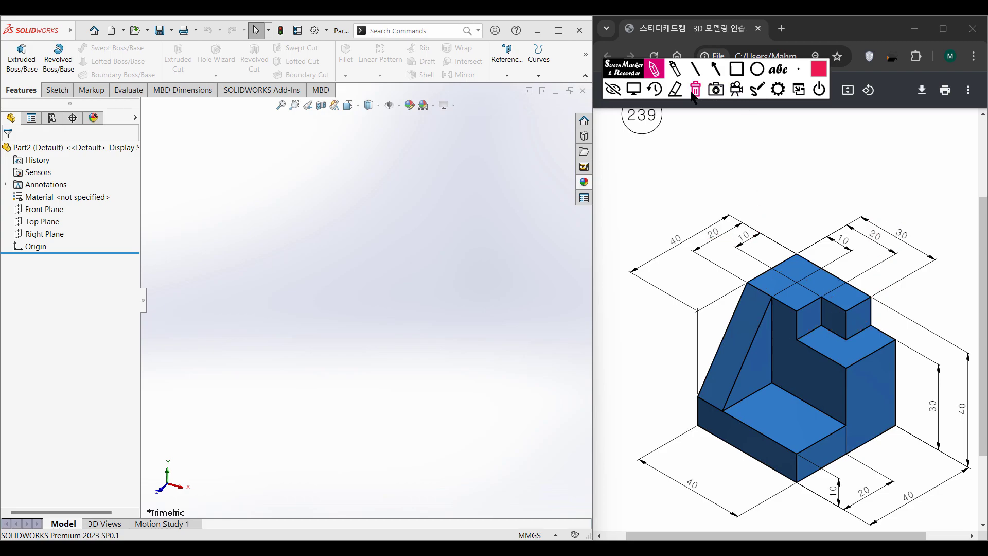
# Step: Mark the uppermost block's extrusion direction and the 30 mm and 40 mm height dimensions on the drawing, and clear the marks
pyautogui.moveTo(861, 326); pyautogui.dragTo(858, 294)
pyautogui.moveTo(966, 402)
pyautogui.mouseDown()
pyautogui.moveTo(953, 393)
pyautogui.moveTo(958, 419)
pyautogui.moveTo(957, 395)
pyautogui.moveTo(937, 415)
pyautogui.moveTo(934, 387)
pyautogui.mouseUp()
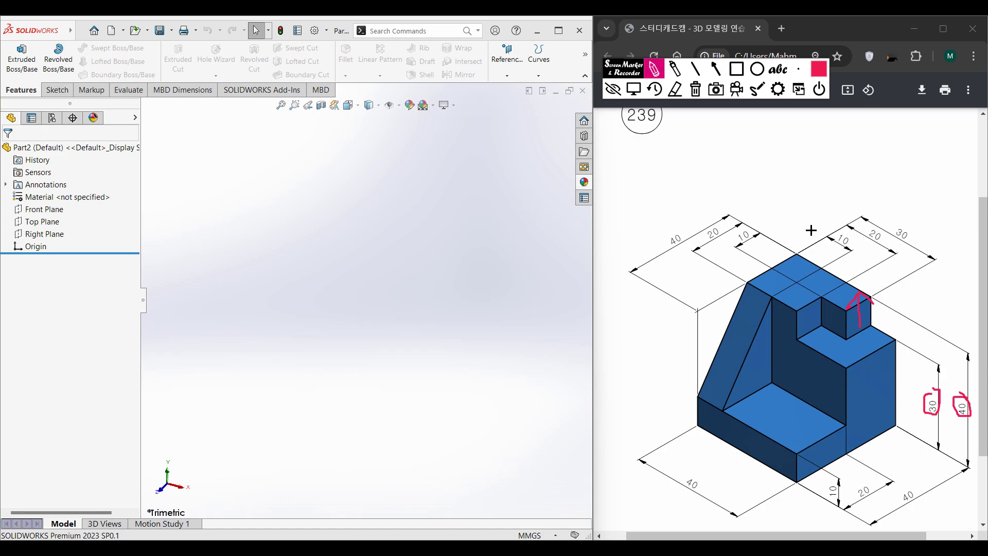
pyautogui.click(695, 89)
# Step: Trace the sloped rib on the reference drawing, mark its 10 mm thickness, clear the marks and leave annotation mode
pyautogui.moveTo(722, 420)
pyautogui.mouseDown()
pyautogui.moveTo(722, 464)
pyautogui.moveTo(874, 402)
pyautogui.moveTo(901, 356)
pyautogui.moveTo(851, 251)
pyautogui.moveTo(743, 282)
pyautogui.moveTo(720, 339)
pyautogui.moveTo(712, 407)
pyautogui.moveTo(698, 424)
pyautogui.moveTo(721, 406)
pyautogui.mouseUp()
pyautogui.moveTo(858, 225)
pyautogui.mouseDown()
pyautogui.moveTo(830, 233)
pyautogui.moveTo(857, 251)
pyautogui.moveTo(859, 227)
pyautogui.mouseUp()
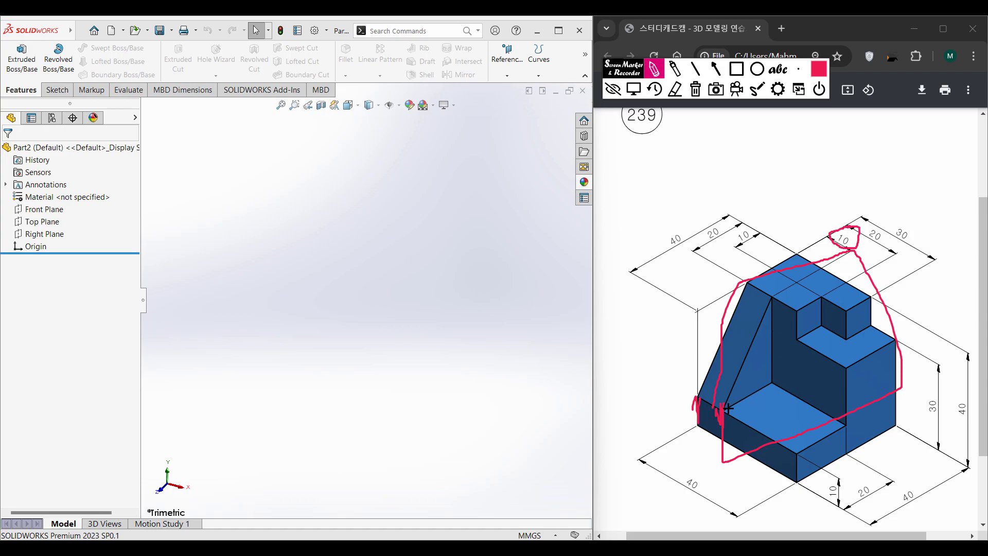
pyautogui.moveTo(725, 397); pyautogui.dragTo(762, 313)
pyautogui.moveTo(769, 304)
pyautogui.mouseDown()
pyautogui.moveTo(750, 345)
pyautogui.moveTo(720, 334)
pyautogui.mouseUp()
pyautogui.click(695, 89)
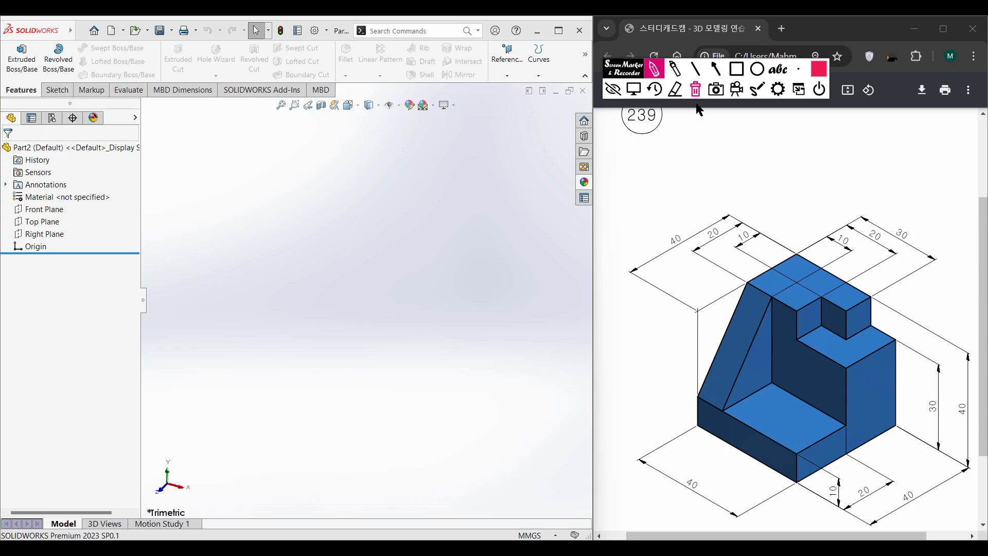
pyautogui.click(634, 89)
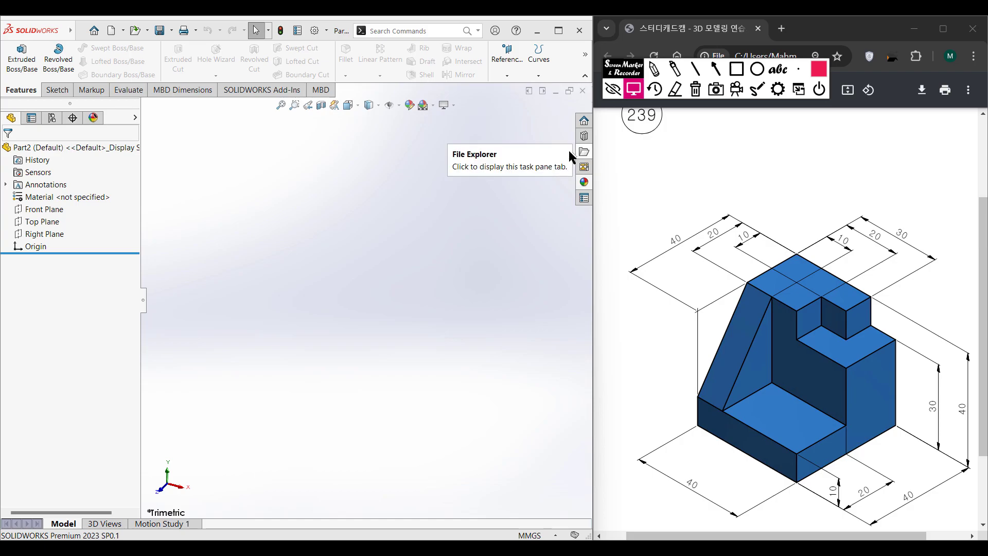
# Step: Sketch a 40 by 40 mm center rectangle on the Top Plane, centred on the origin
pyautogui.click(41, 222)
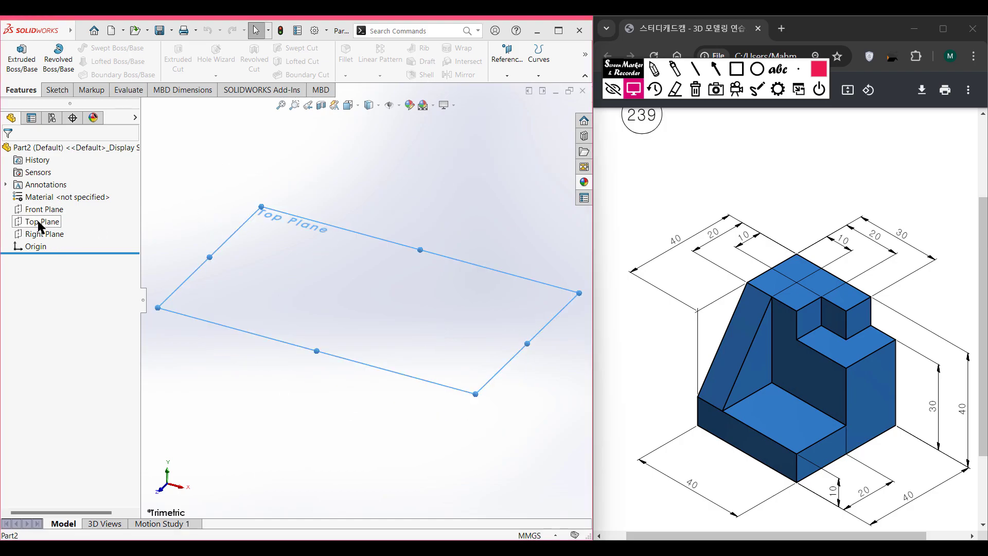
pyautogui.rightClick(41, 224)
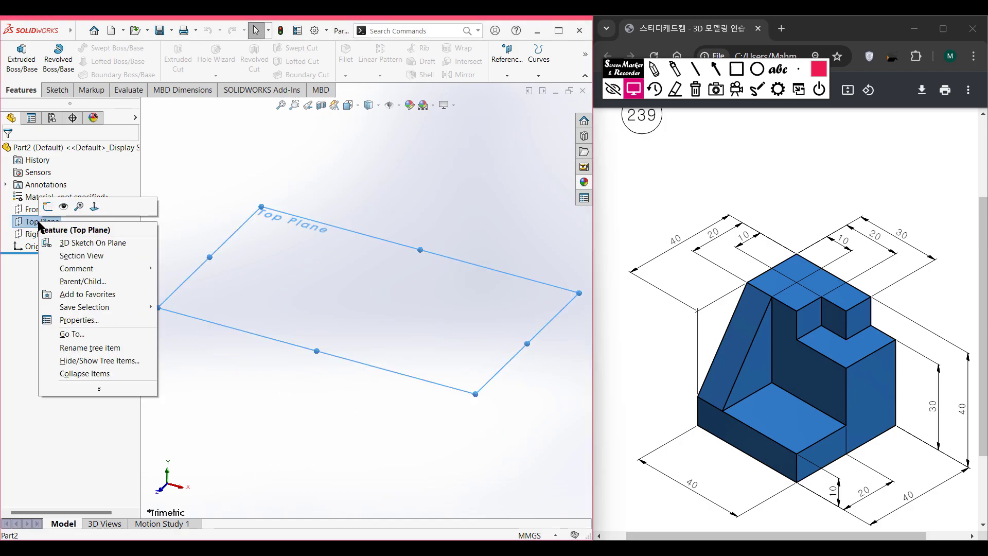
pyautogui.click(46, 208)
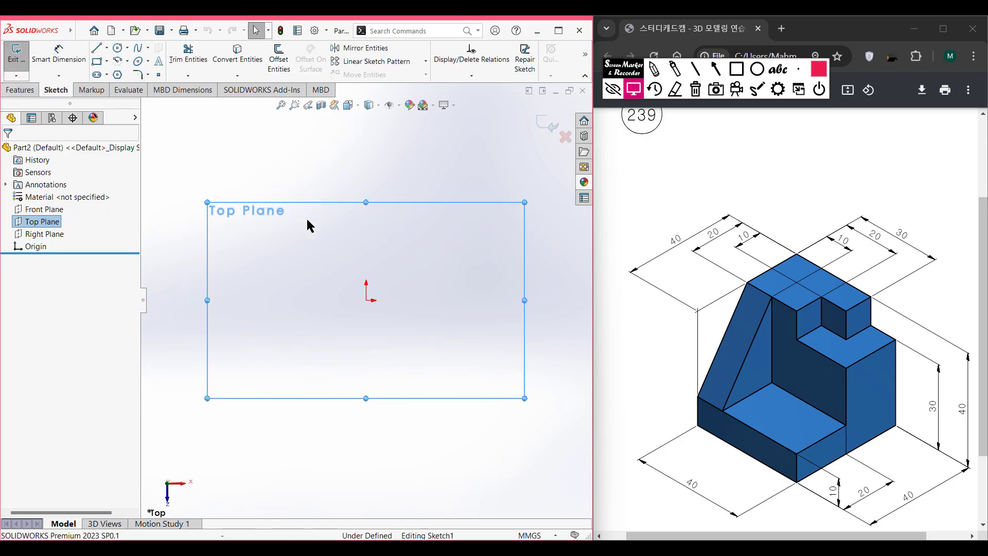
pyautogui.click(105, 62)
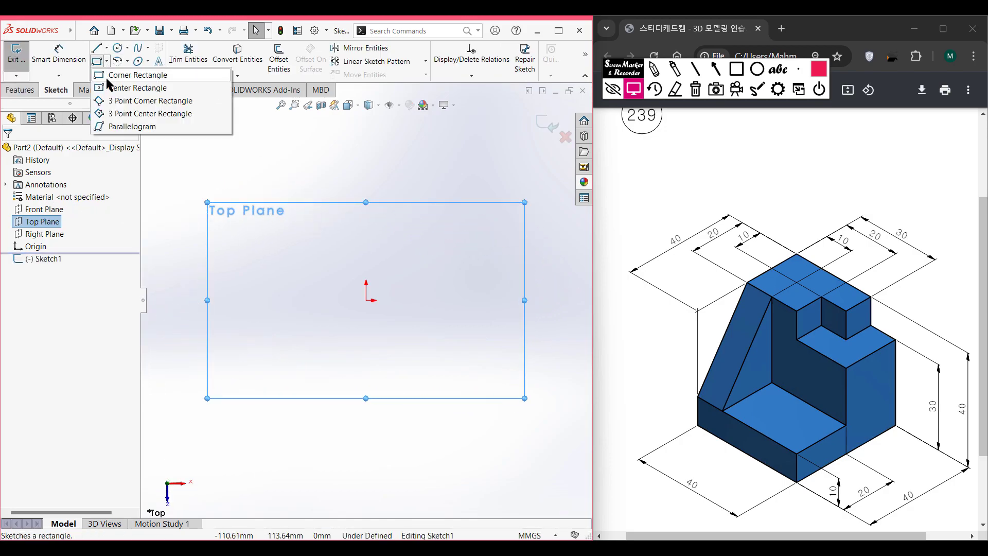
pyautogui.click(366, 300)
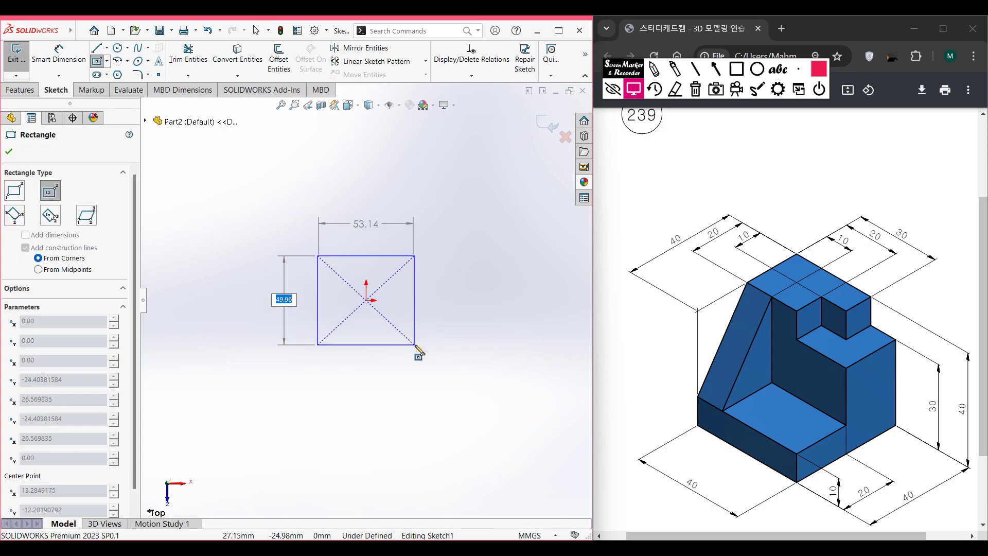
pyautogui.write('40')
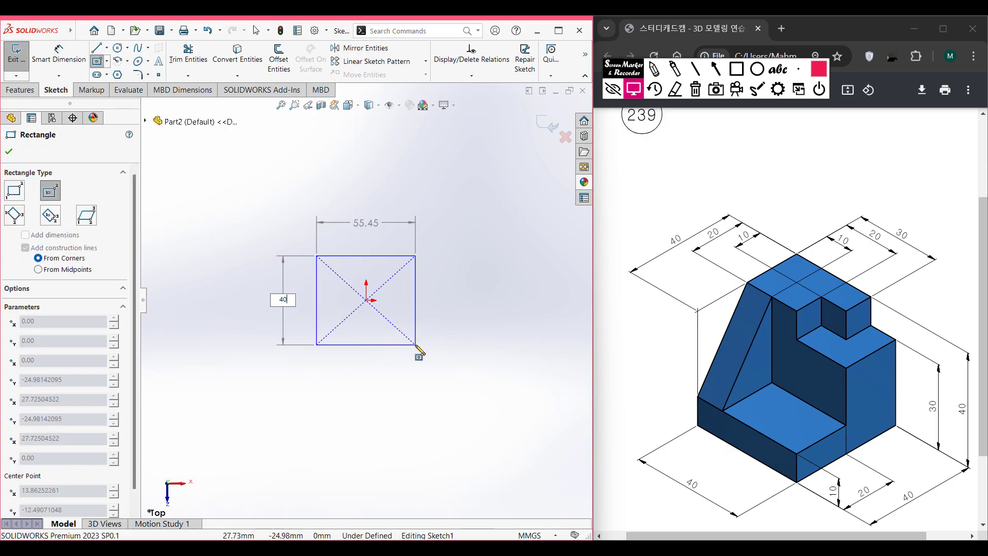
pyautogui.press('Tab')
pyautogui.write('40')
pyautogui.press('Return')
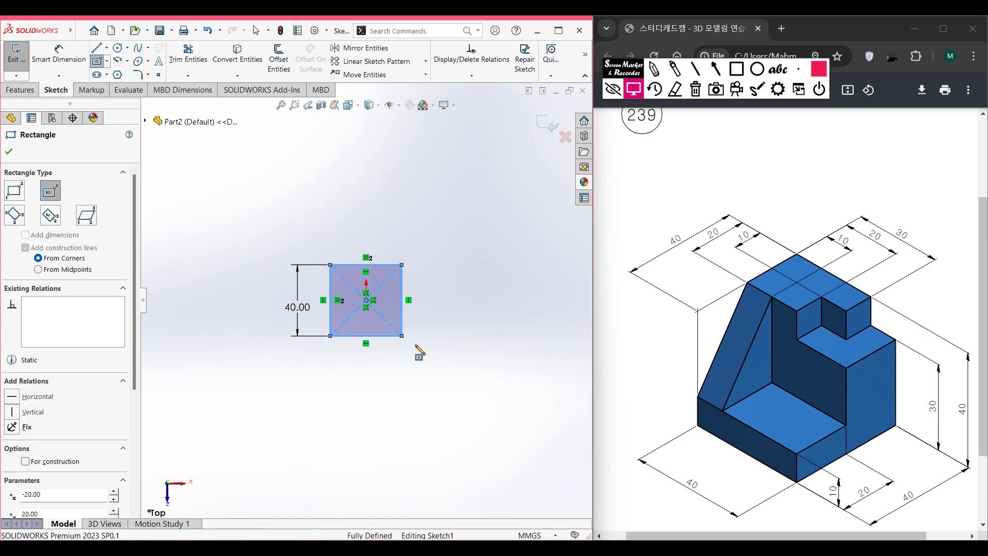
# Step: Extrude the square sketch upward 10 mm as a blind boss to form the base plate
pyautogui.hotkey('ctrl', '7')
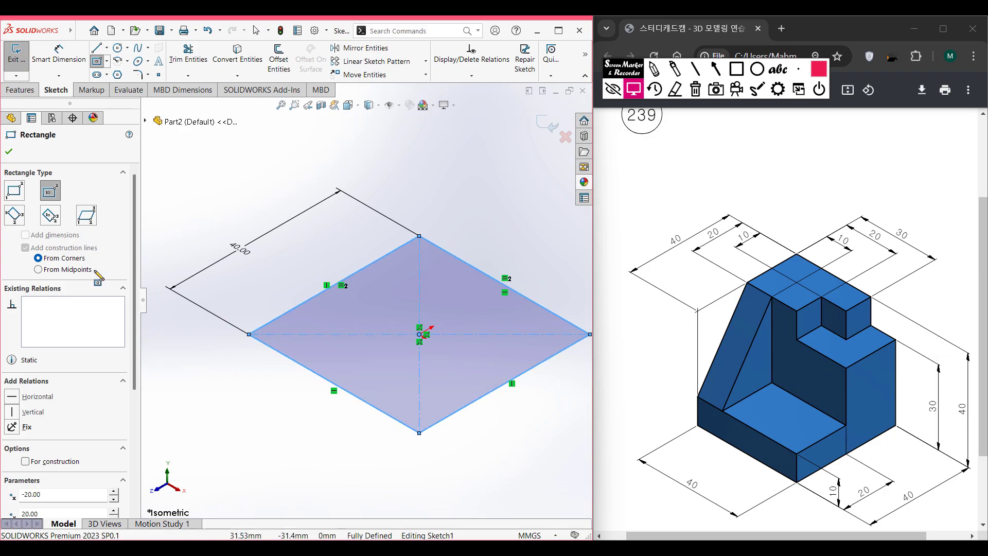
pyautogui.click(7, 90)
pyautogui.click(32, 65)
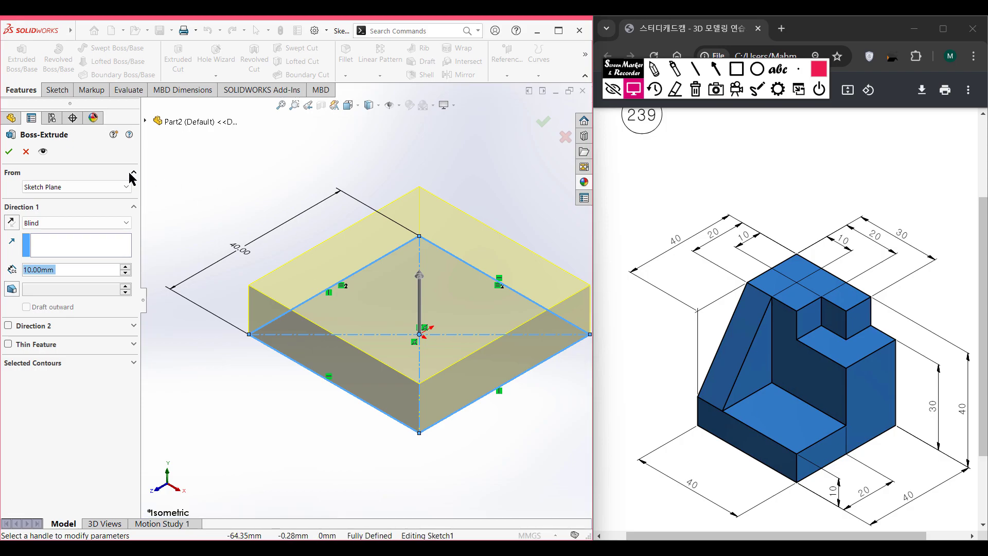
pyautogui.click(10, 151)
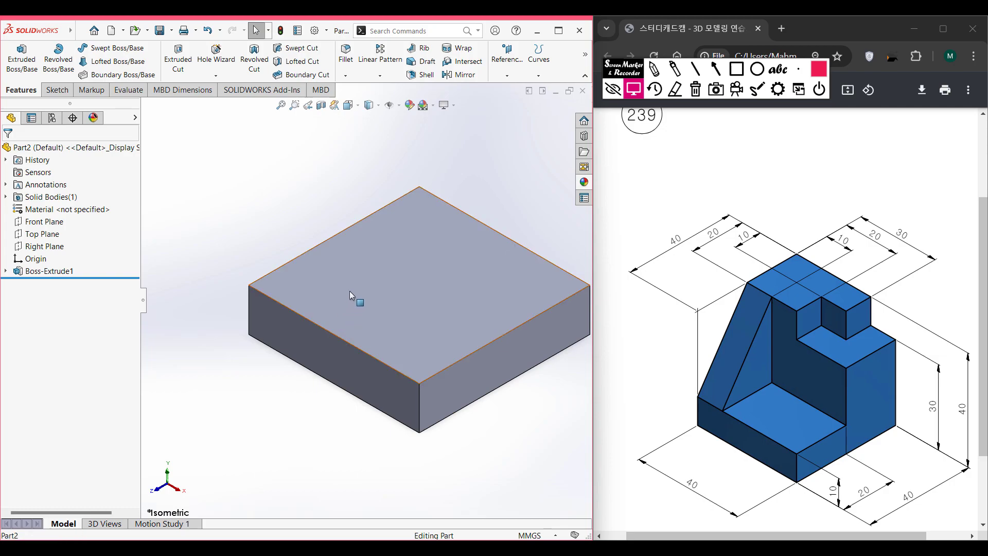
# Step: Sketch a corner rectangle 40 mm wide and 20 mm (40-20) deep on the base's top face, starting at its rear-right corner
pyautogui.click(373, 303)
pyautogui.rightClick(398, 312)
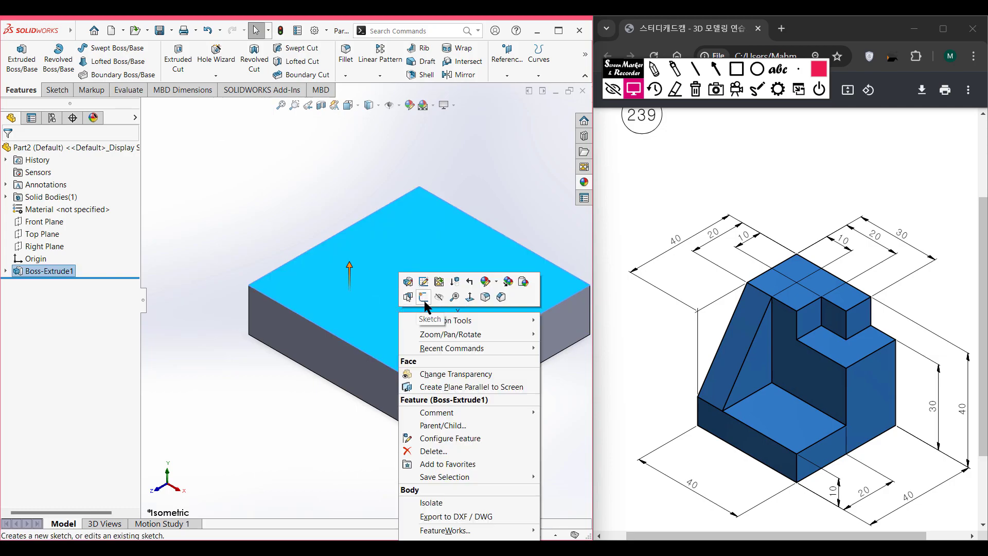
pyautogui.click(423, 298)
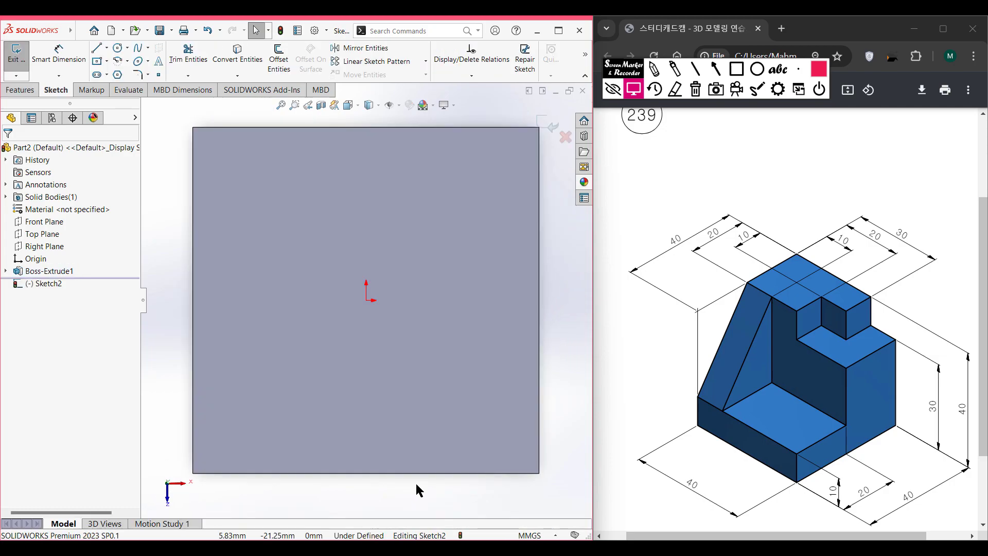
pyautogui.click(107, 61)
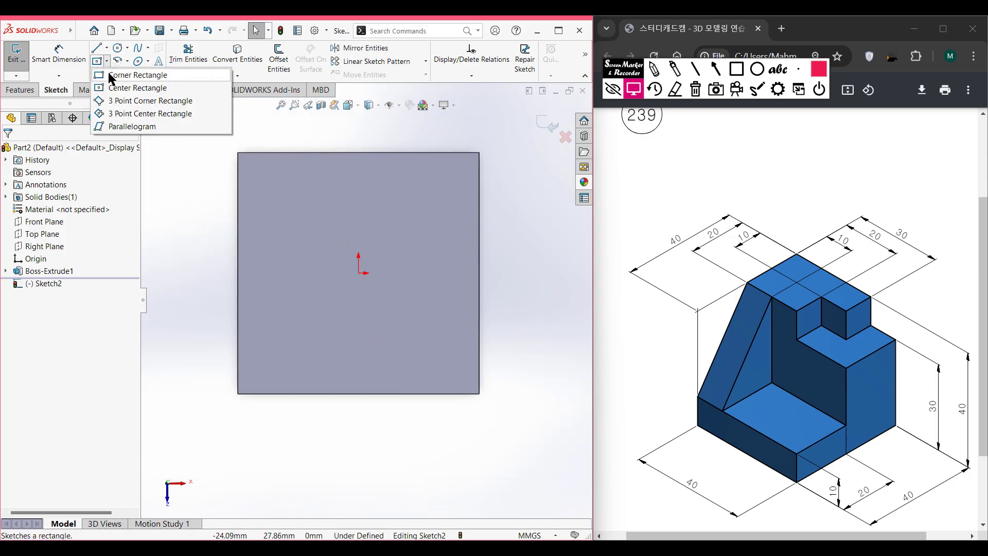
pyautogui.click(479, 152)
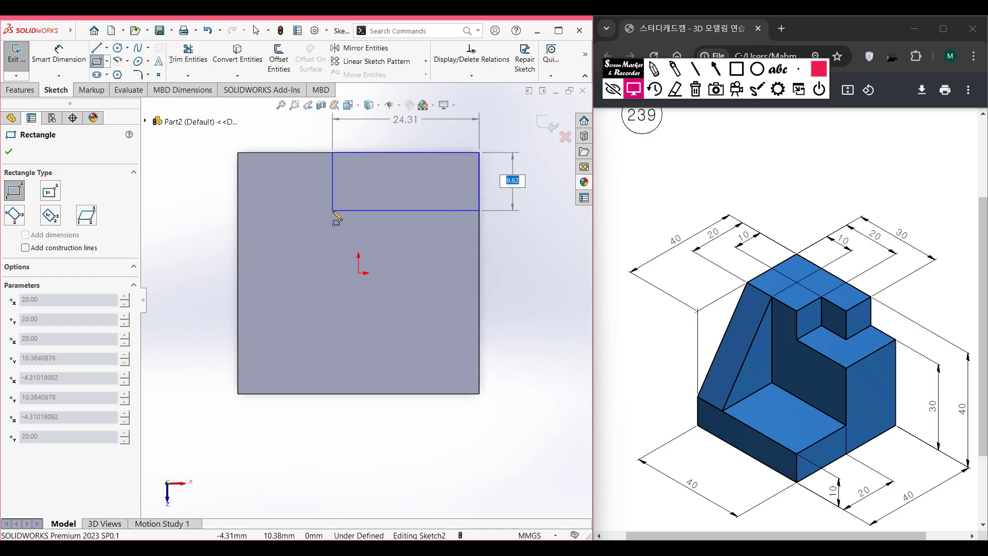
pyautogui.write('40-20')
pyautogui.press('Return')
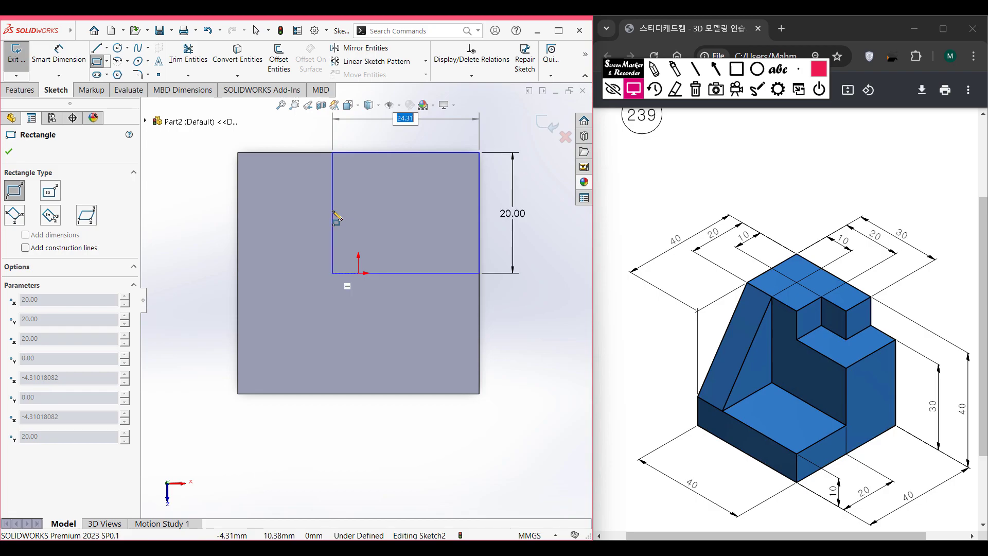
pyautogui.write('40')
pyautogui.press('Return')
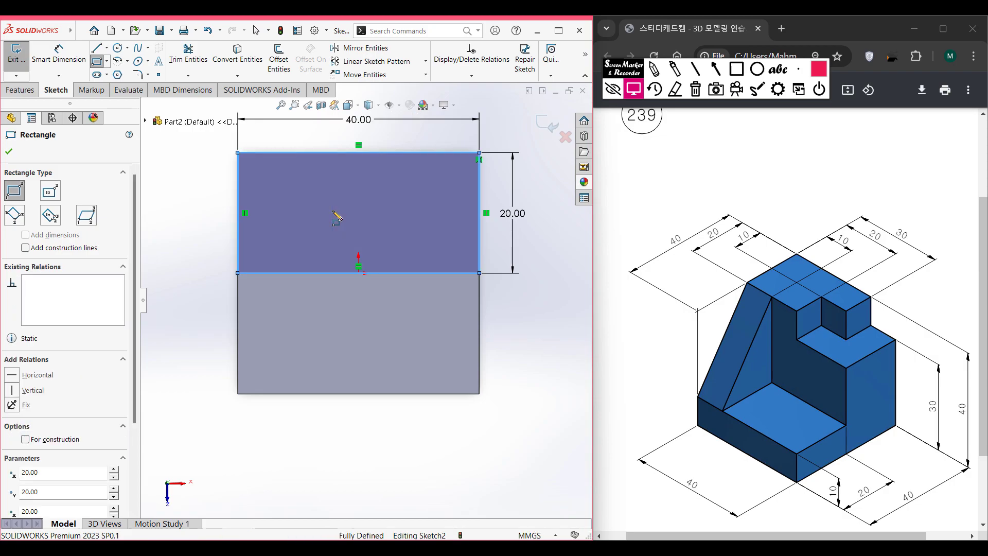
# Step: Extrude the rear rectangle upward by 20 mm (30-10) as a blind boss merged with the base
pyautogui.hotkey('ctrl', '7')
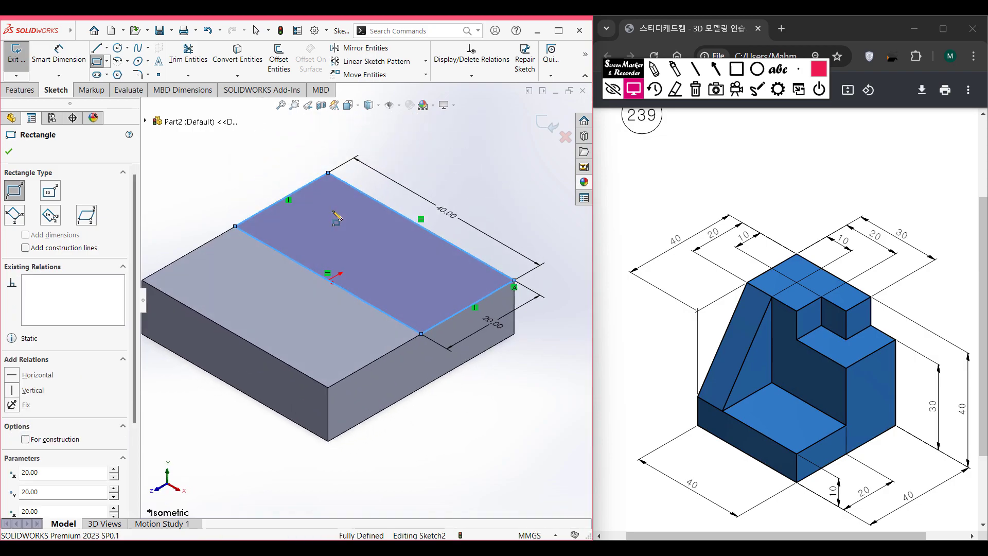
pyautogui.click(20, 90)
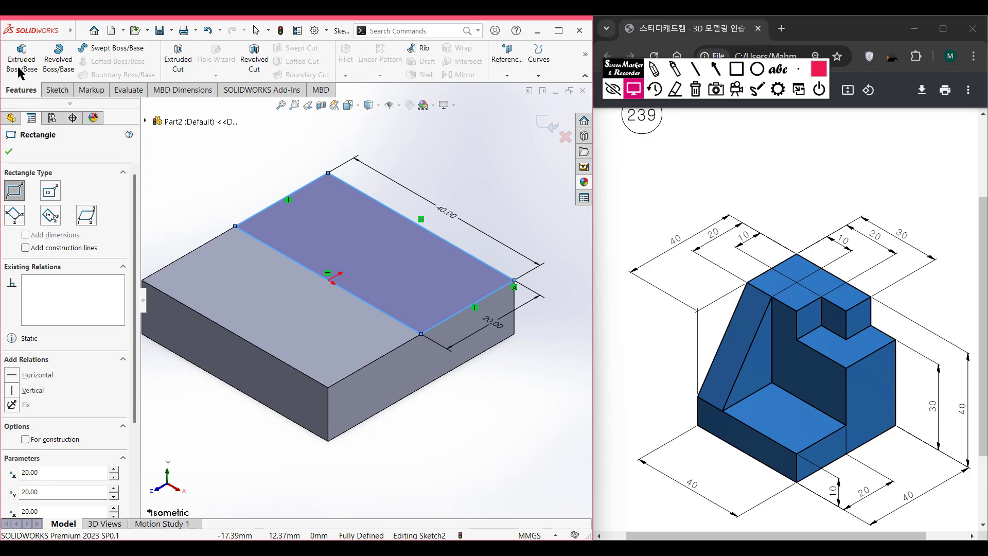
pyautogui.click(21, 64)
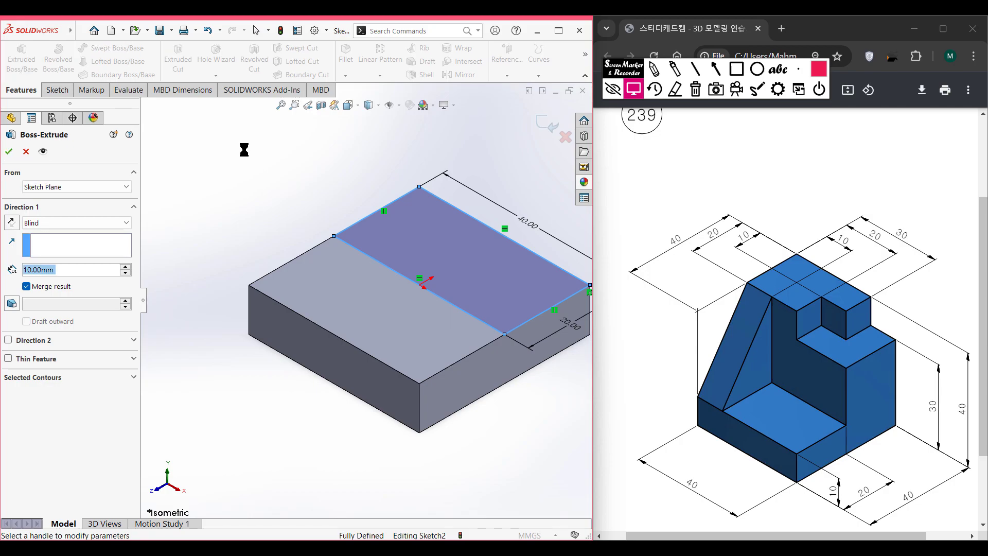
pyautogui.write('3')
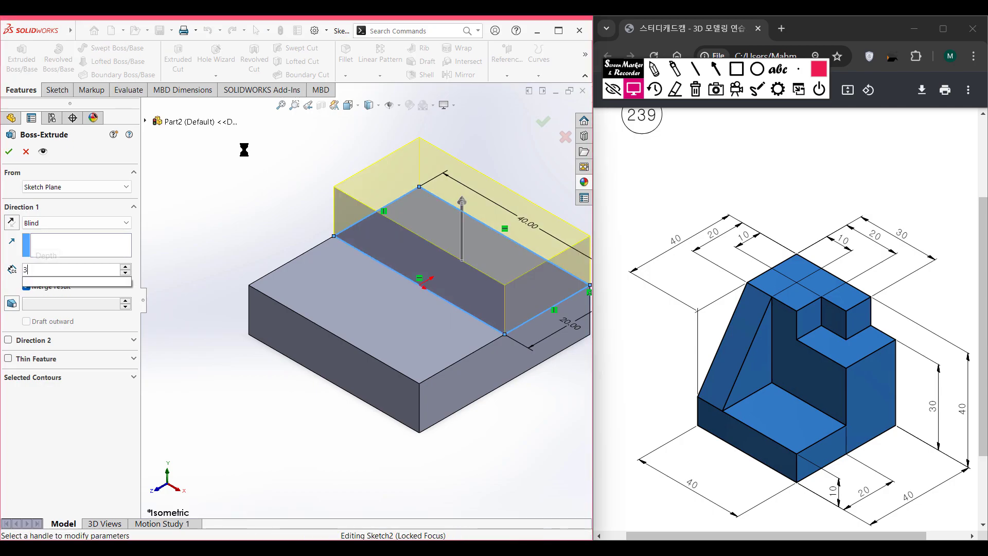
pyautogui.write('0-10')
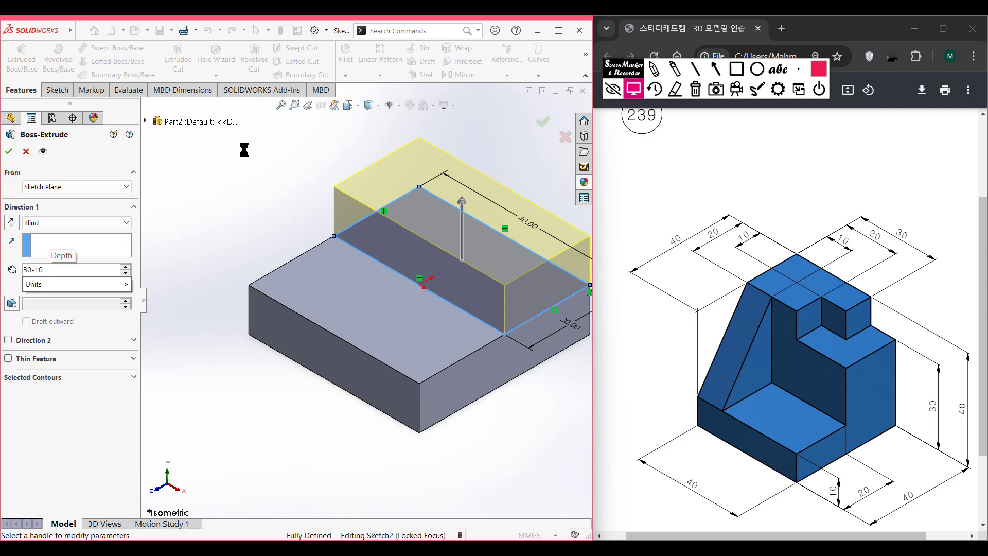
pyautogui.press('Return')
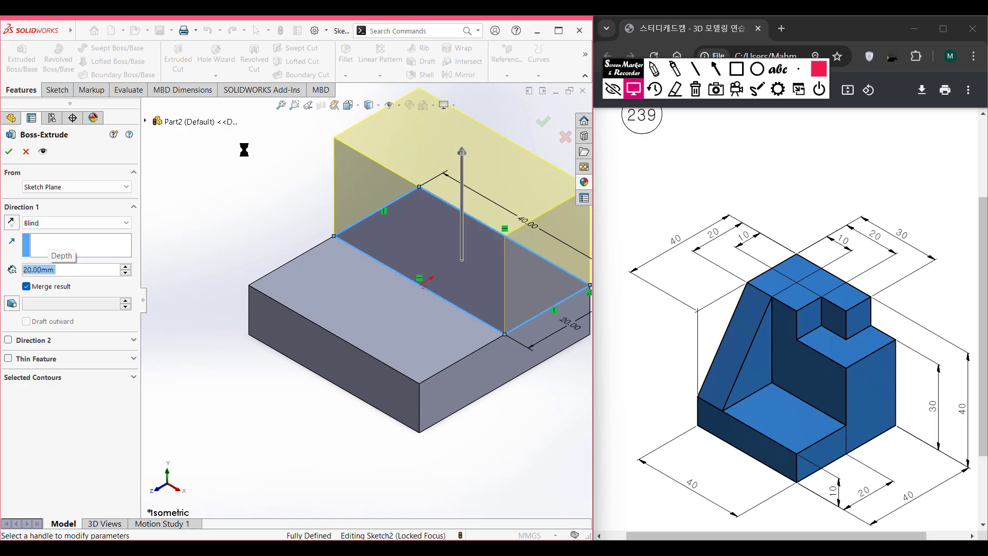
pyautogui.click(9, 151)
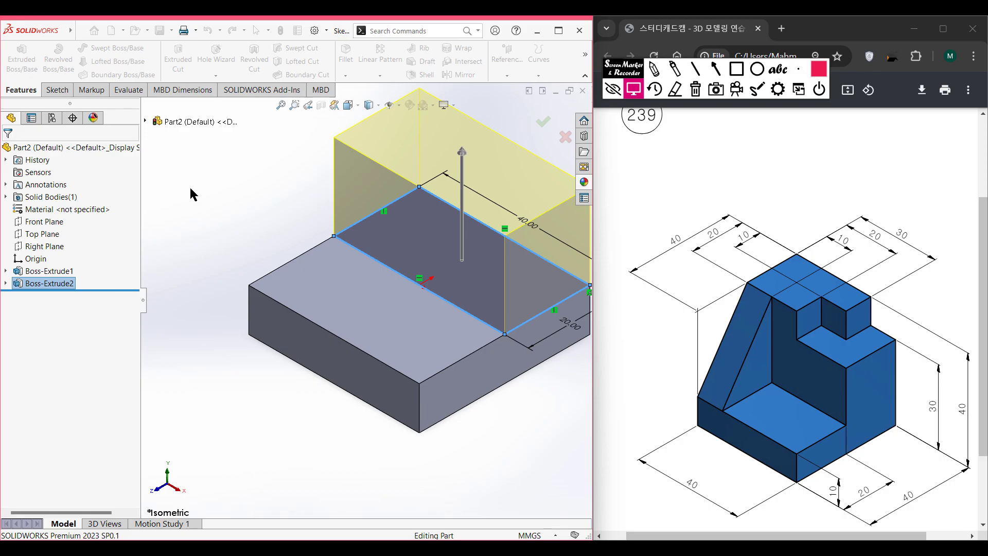
# Step: Sketch a 20 by 20 mm corner rectangle on the raised rear block's top face, starting at its rear-left corner
pyautogui.click(435, 164)
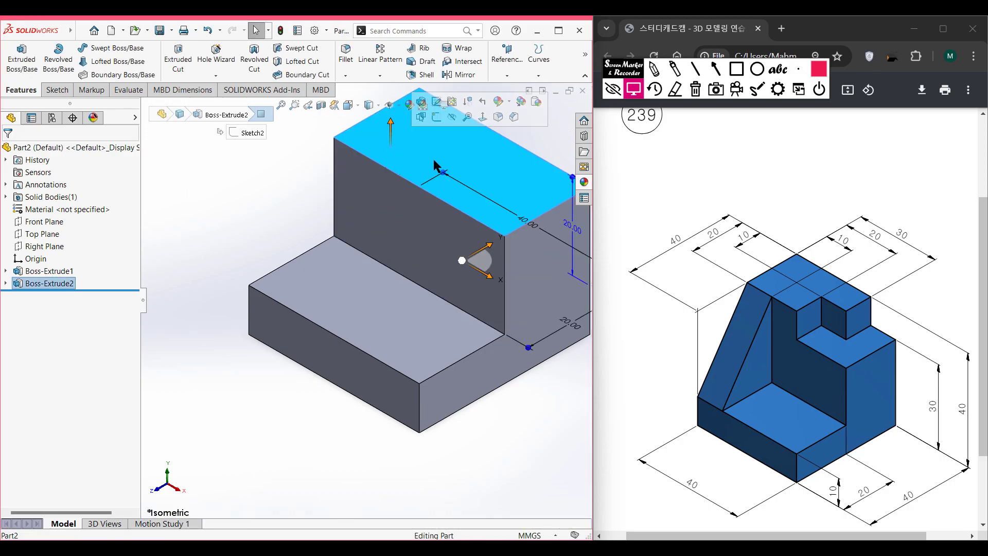
pyautogui.rightClick(435, 161)
pyautogui.click(461, 143)
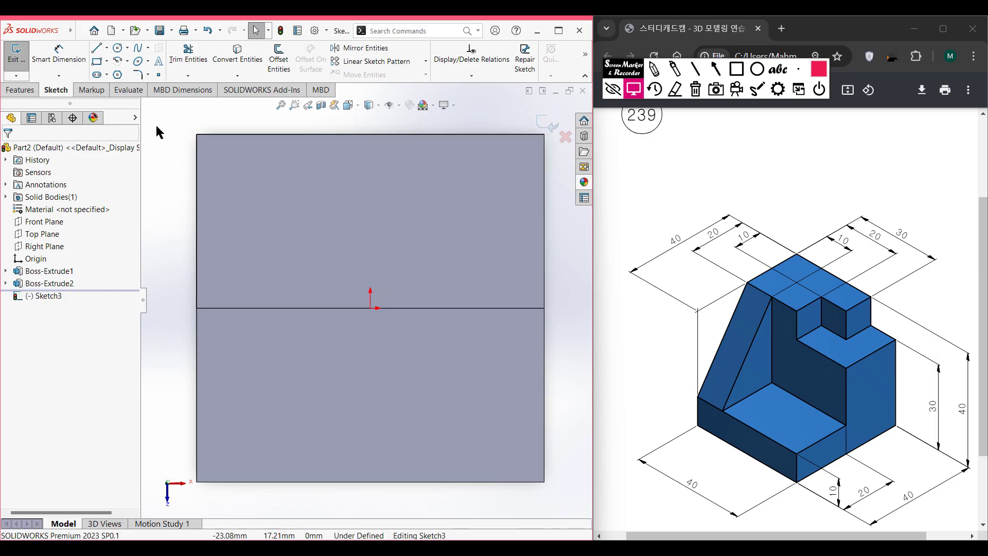
pyautogui.click(97, 61)
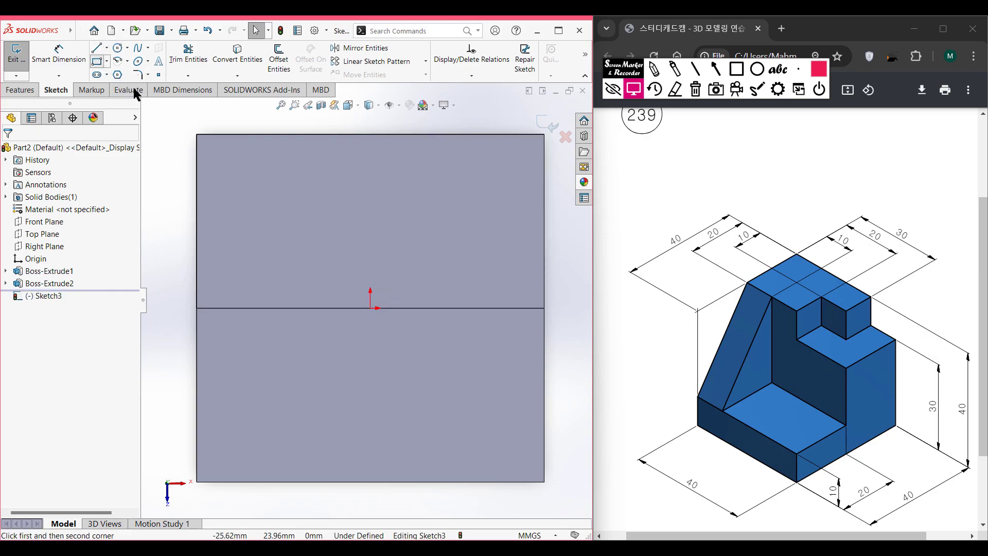
pyautogui.click(197, 134)
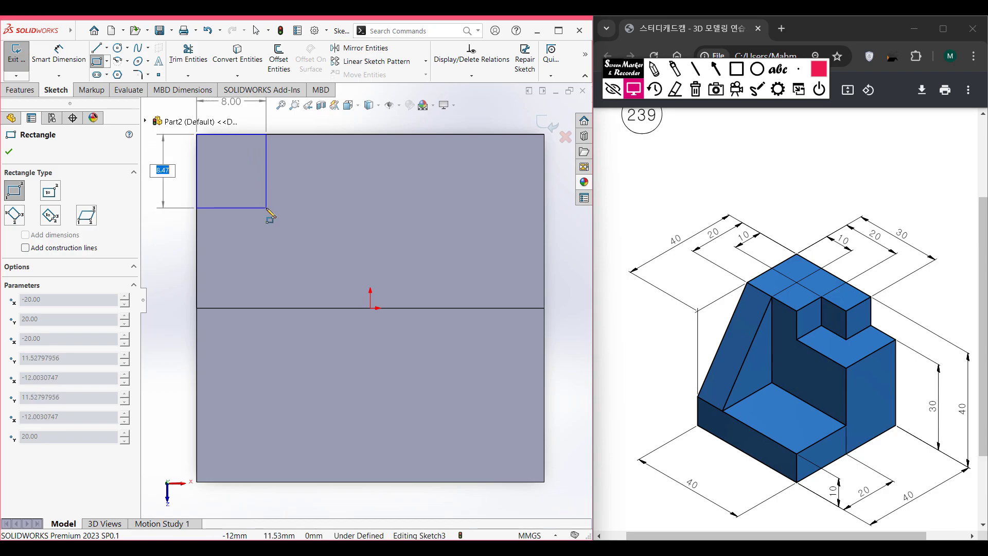
pyautogui.scroll(-1, 266, 208)
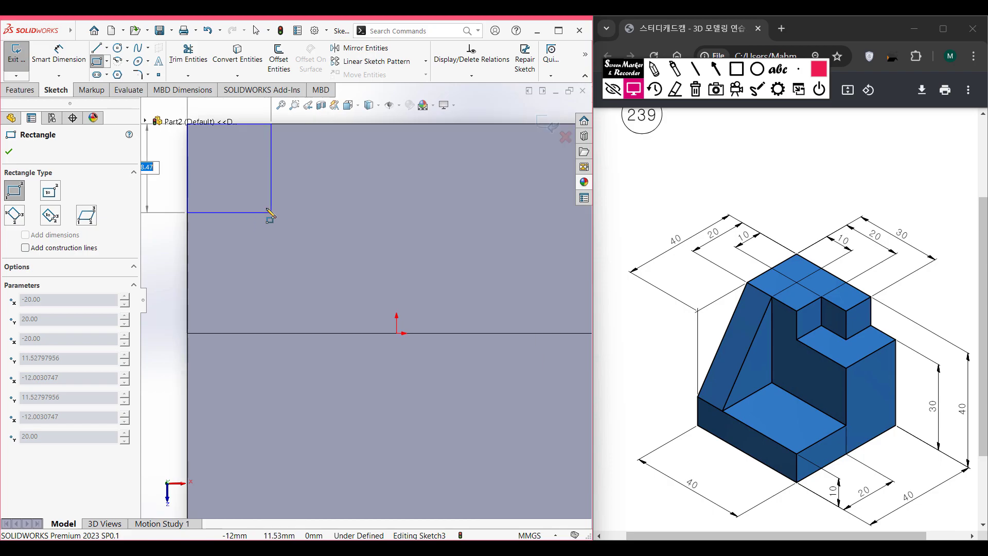
pyautogui.scroll(2, 266, 208)
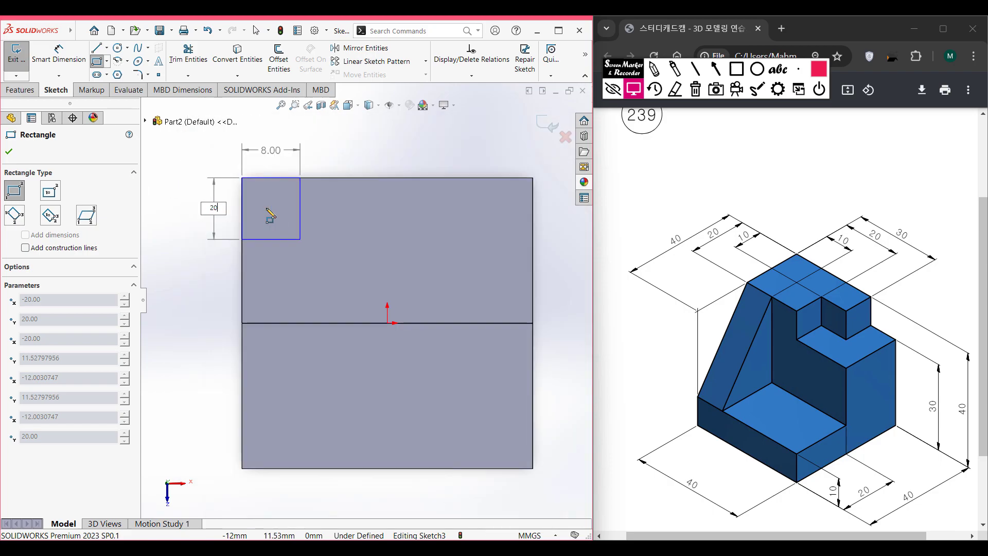
pyautogui.press('Tab')
pyautogui.write('20')
pyautogui.press('Tab')
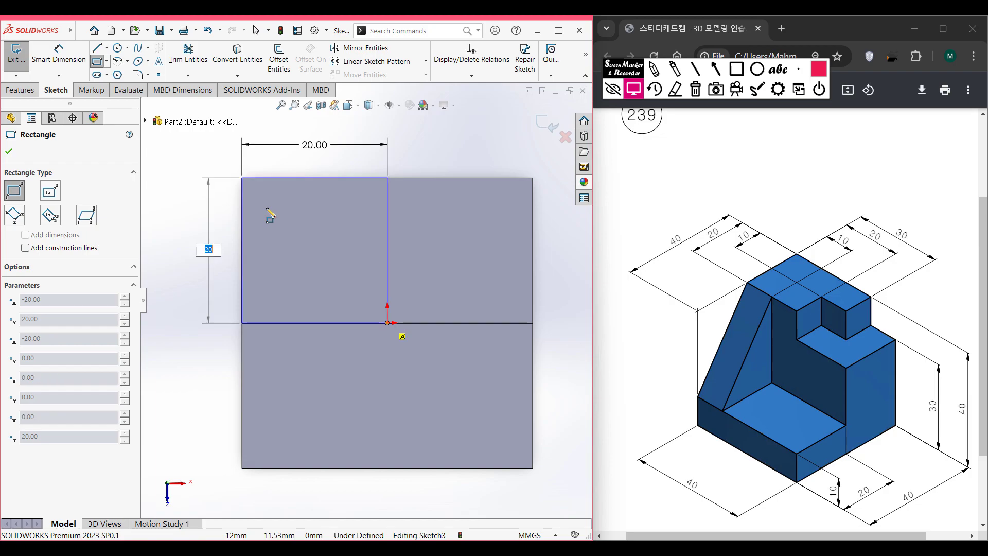
pyautogui.press('Return')
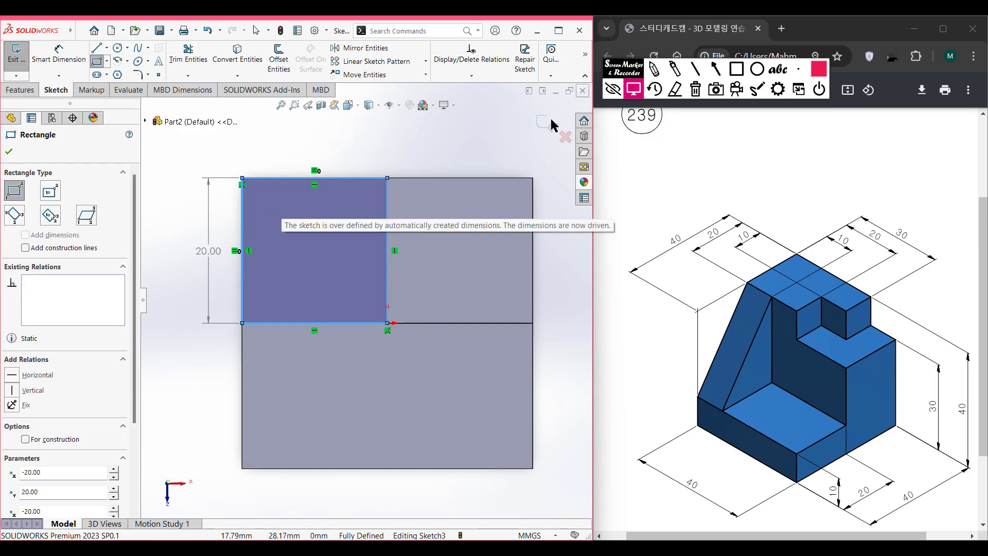
# Step: Add a 10 by 10 mm corner rectangle along the rear edge, starting at the first rectangle's rear-right corner
pyautogui.click(387, 177)
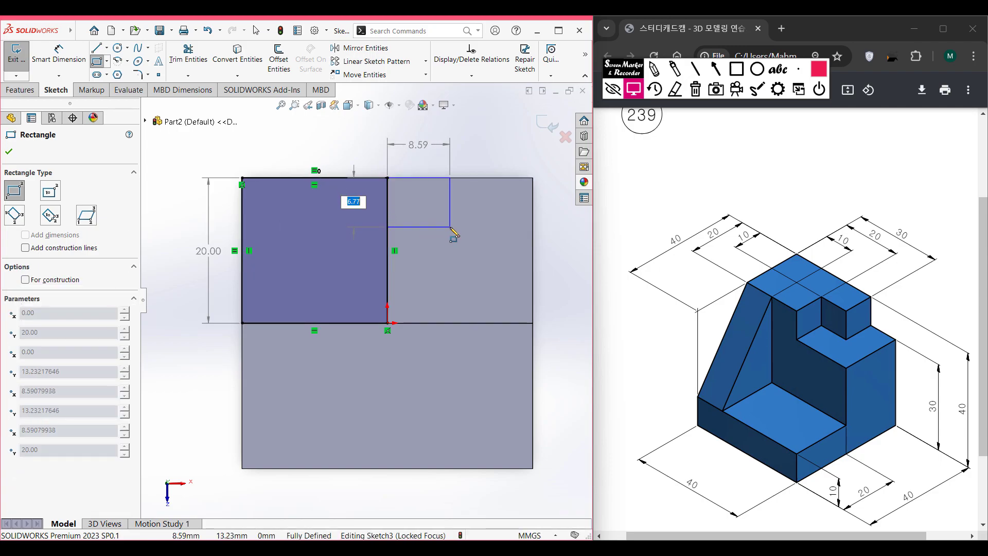
pyautogui.write('10')
pyautogui.press('Tab')
pyautogui.write('20')
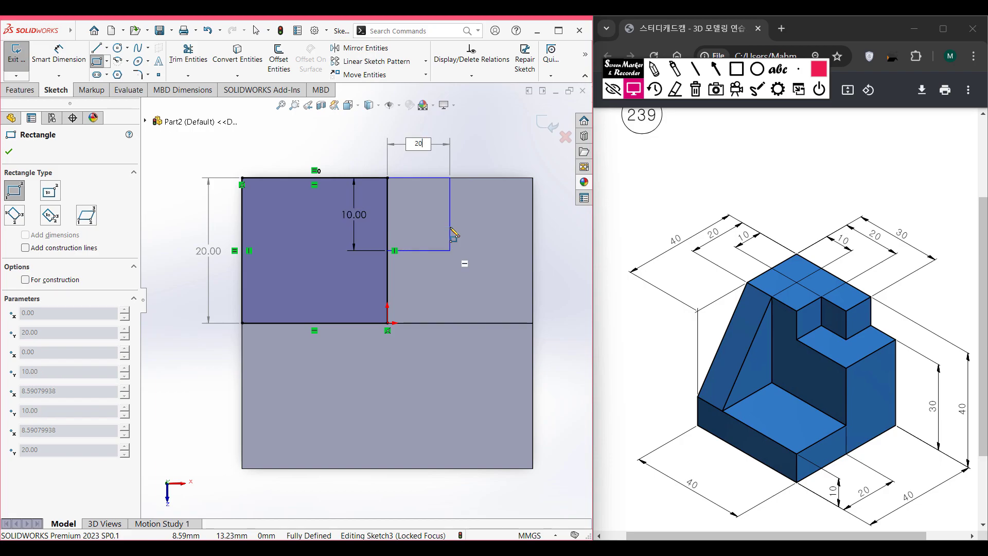
pyautogui.write('0-20')
pyautogui.press('Return')
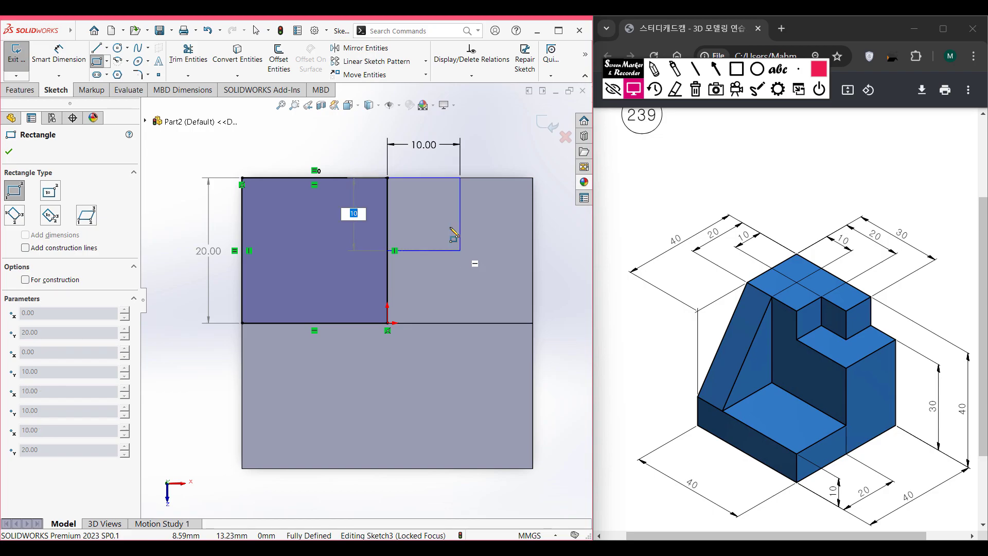
pyautogui.press('Return')
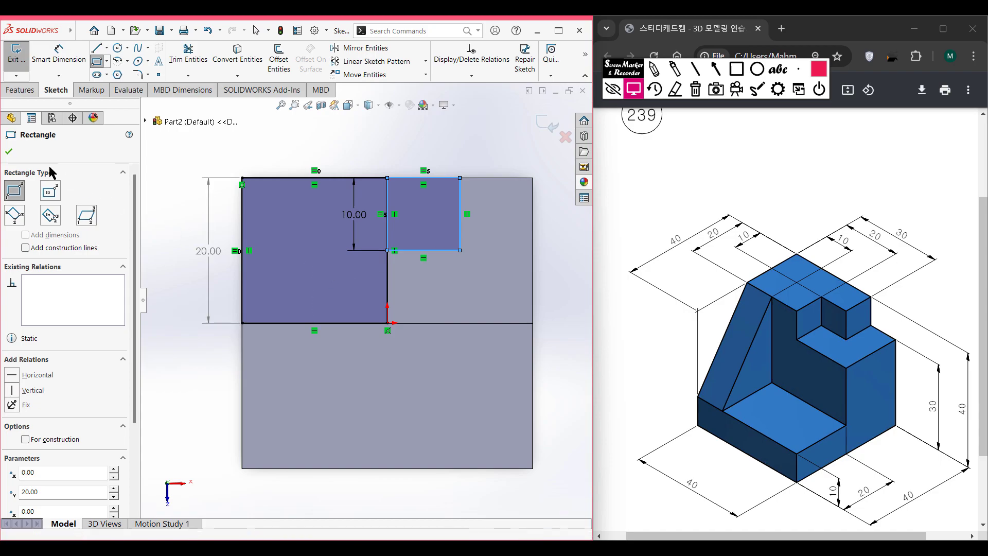
pyautogui.click(8, 150)
pyautogui.click(200, 155)
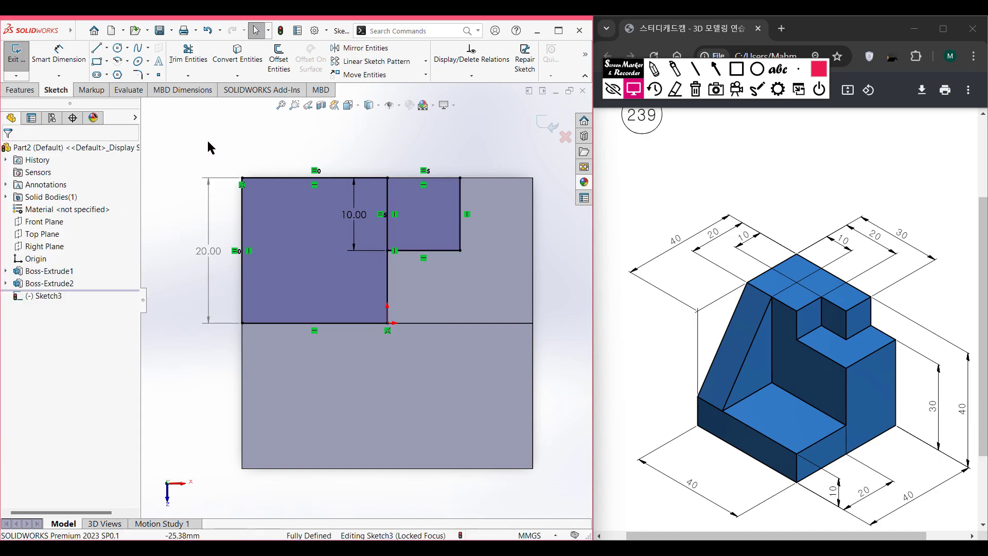
# Step: Trim the shared edge segment between the two rectangles to form one L-shaped profile
pyautogui.click(188, 51)
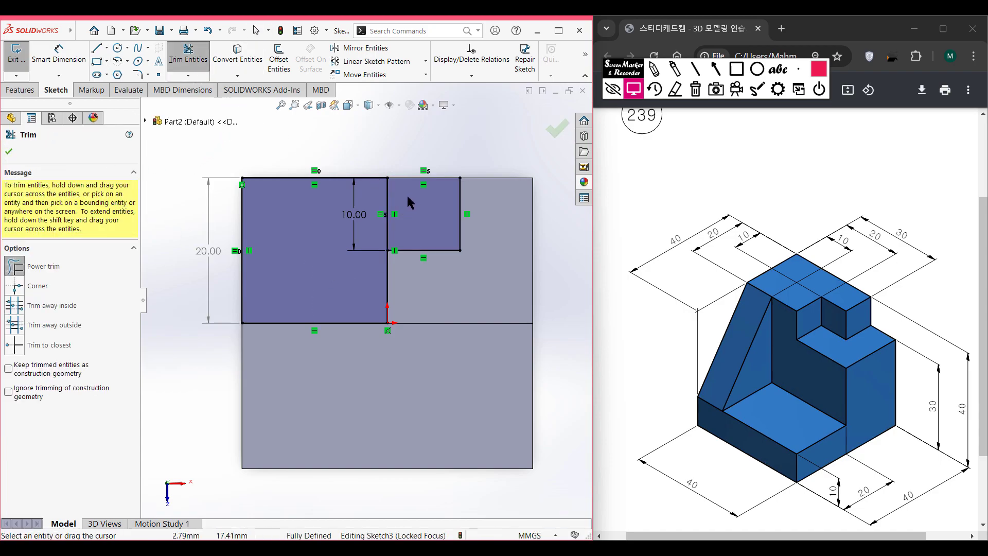
pyautogui.moveTo(391, 202); pyautogui.dragTo(371, 203)
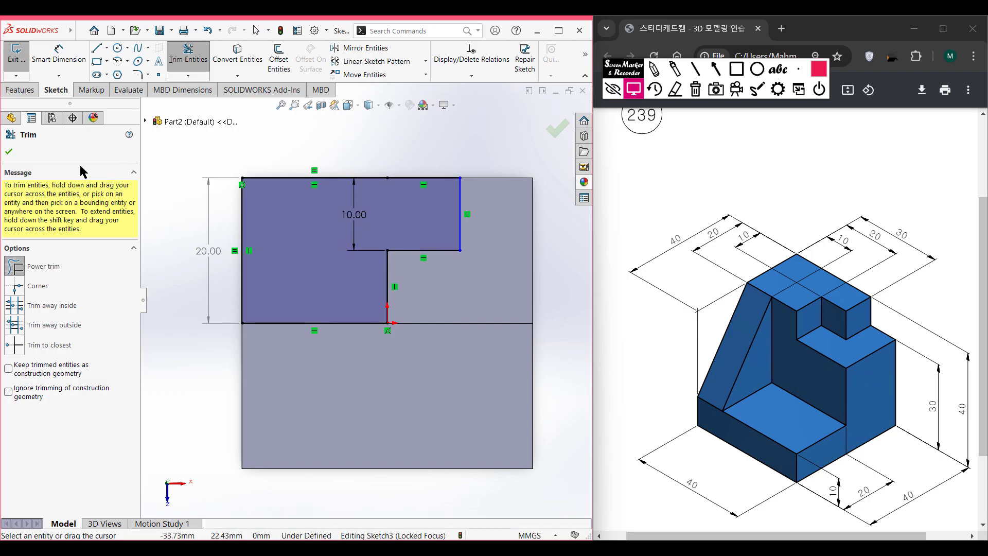
pyautogui.click(8, 151)
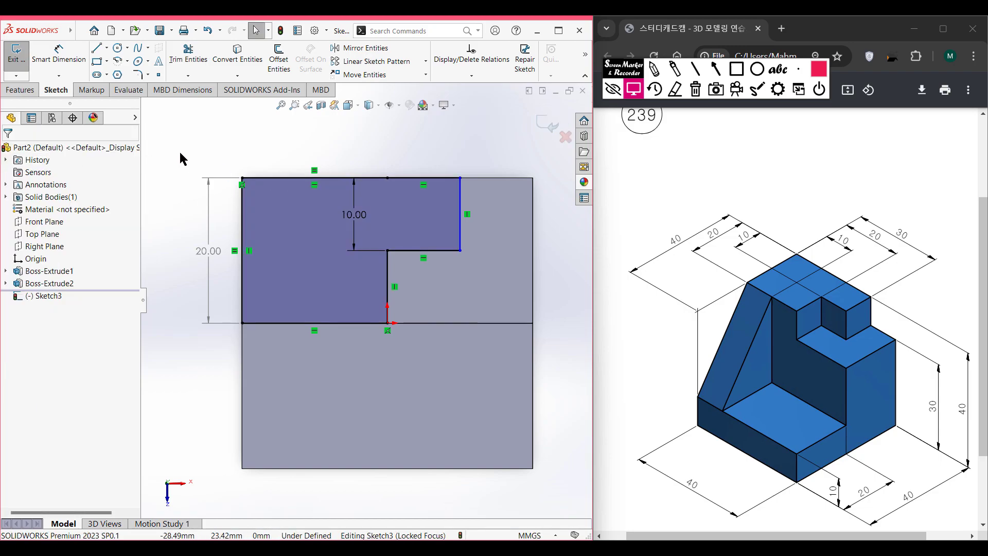
# Step: Extrude the L-shaped profile upward by 10 mm (40-30) as a blind boss merged with the block
pyautogui.hotkey('ctrl', '7')
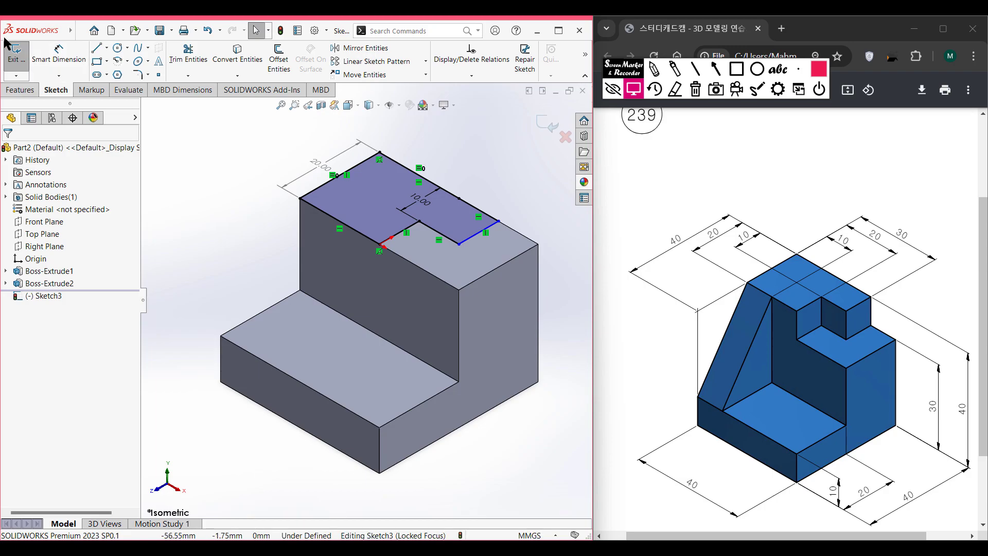
pyautogui.click(19, 91)
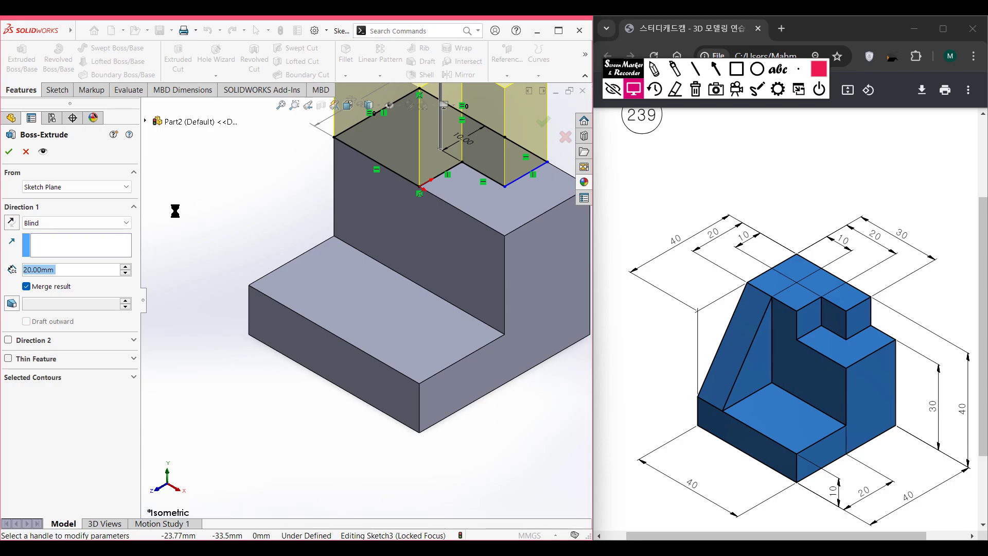
pyautogui.write('40')
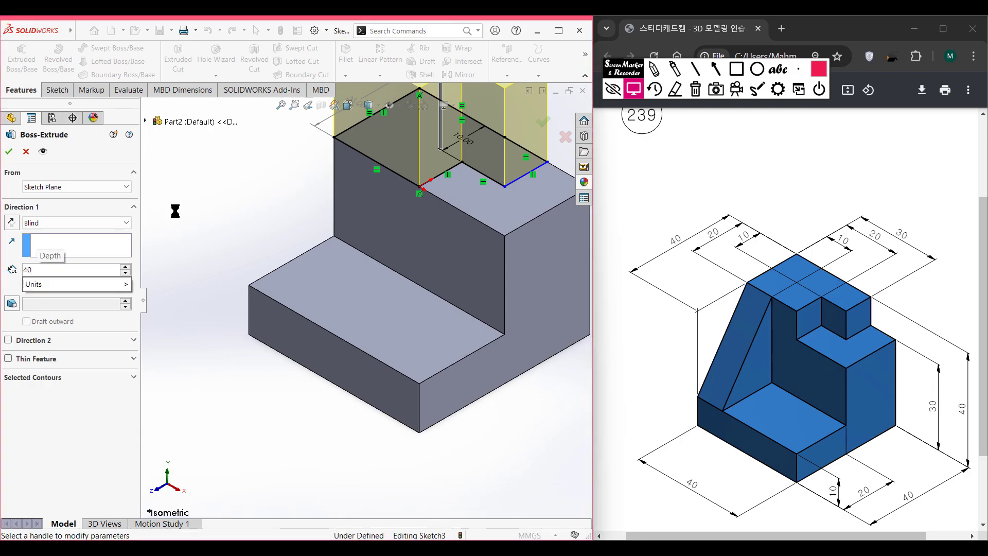
pyautogui.write('-30')
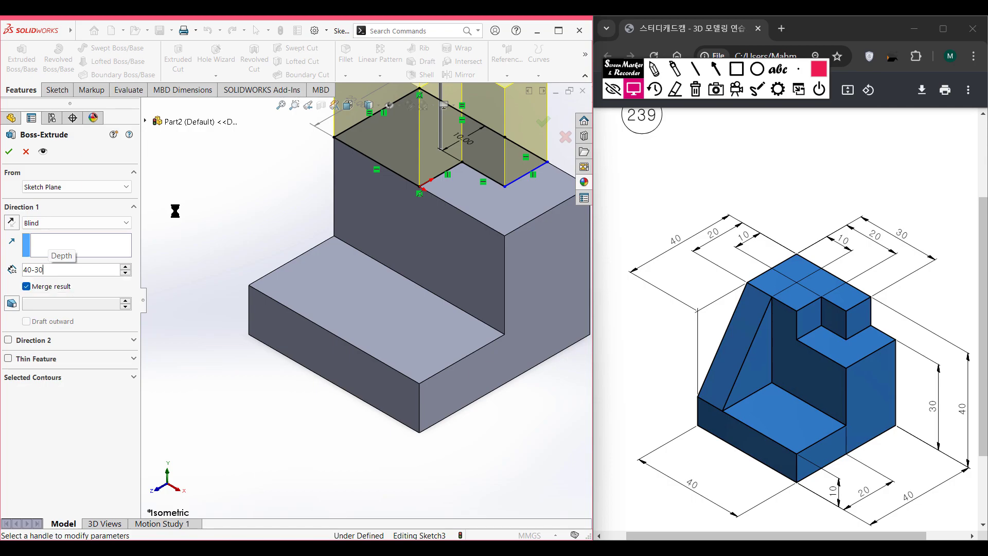
pyautogui.press('Return')
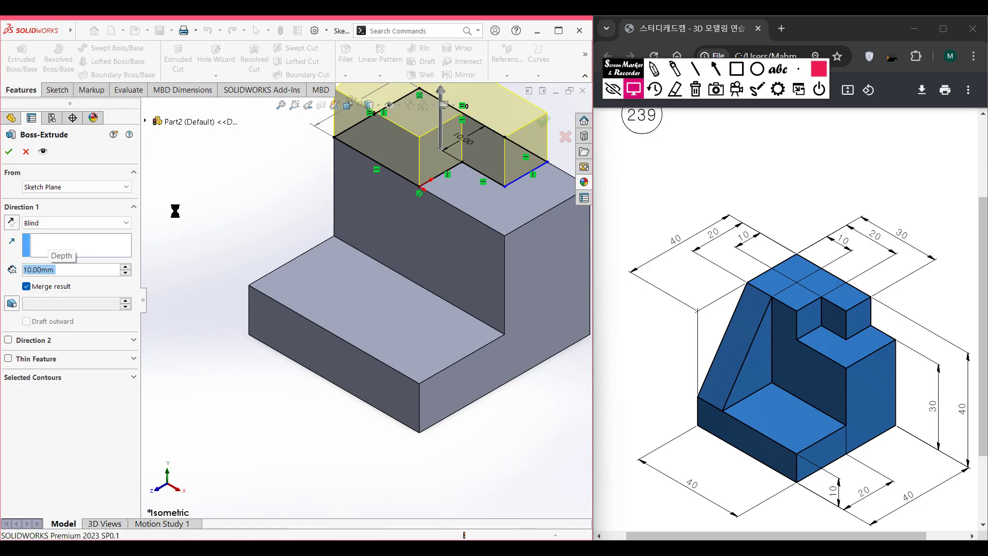
pyautogui.click(266, 165)
pyautogui.press('f')
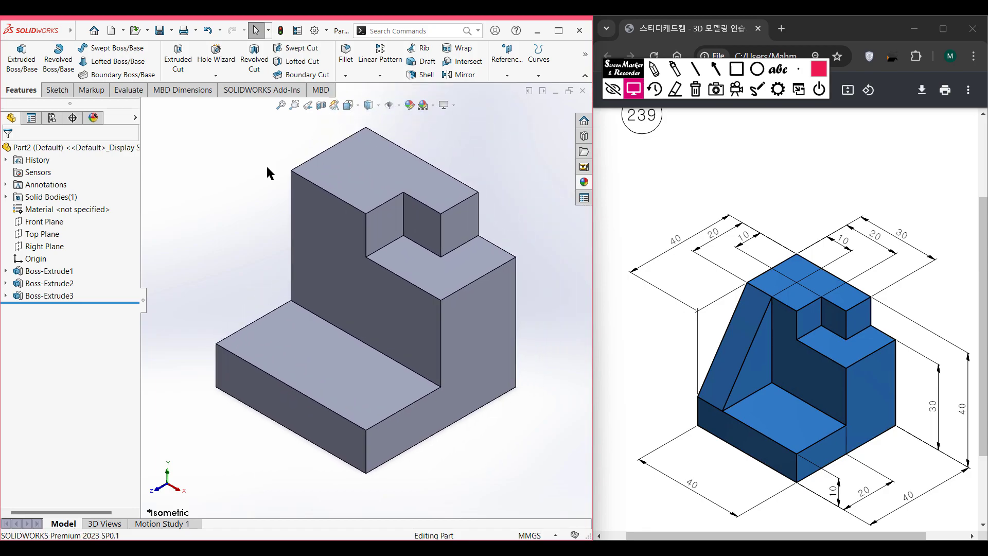
# Step: Create a reference plane offset 10 mm inward from the part's left side face, using the flipped offset direction
pyautogui.click(515, 59)
pyautogui.click(513, 65)
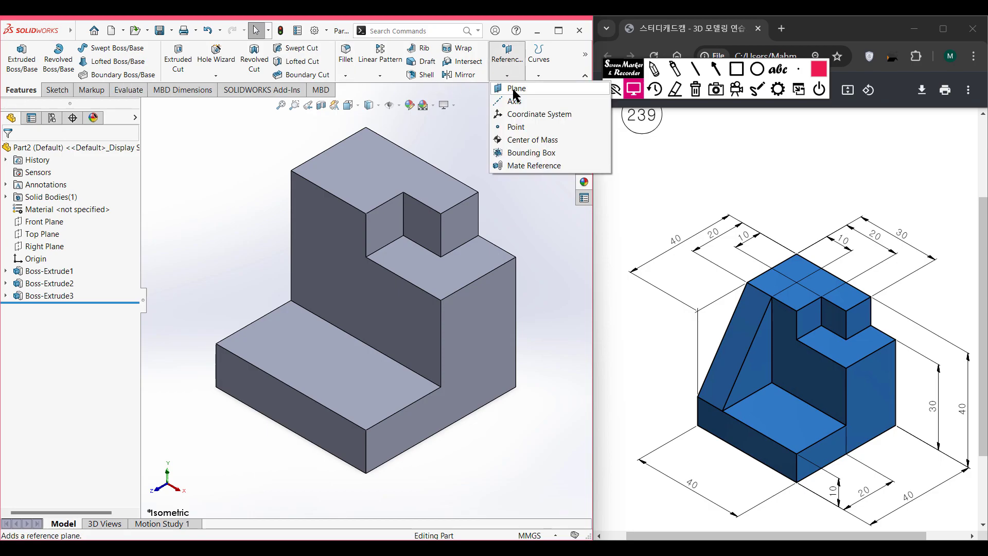
pyautogui.click(513, 88)
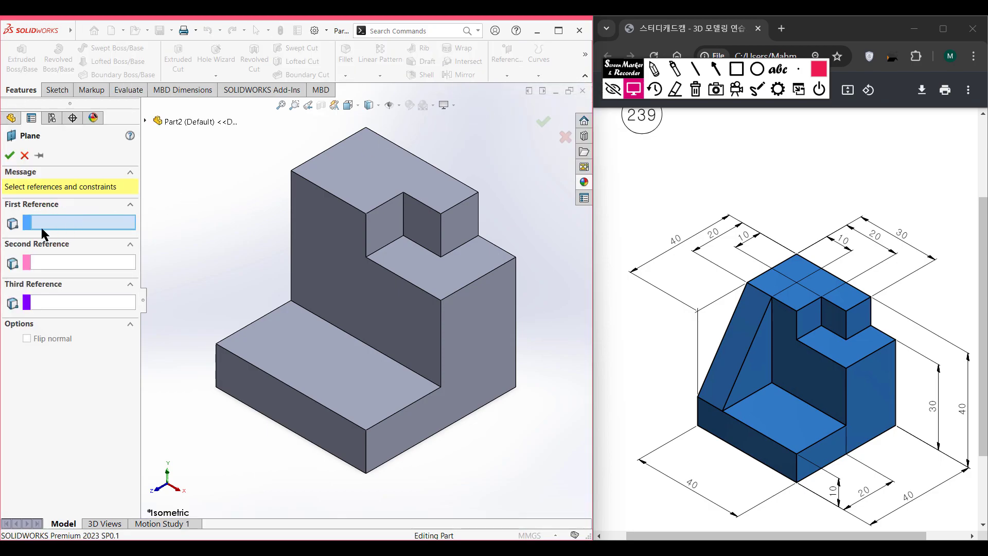
pyautogui.moveTo(252, 190); pyautogui.dragTo(313, 203, button='middle')
pyautogui.click(313, 204)
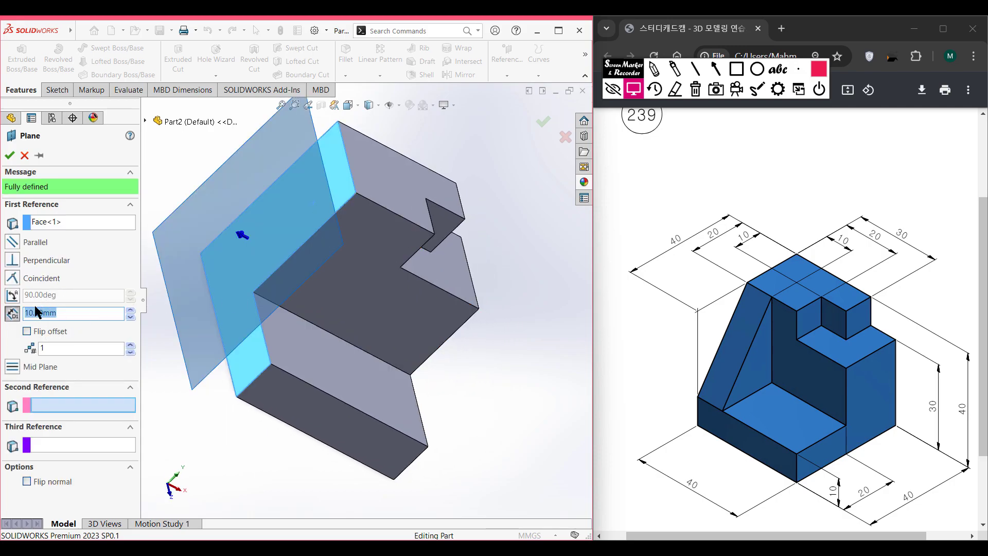
pyautogui.click(27, 331)
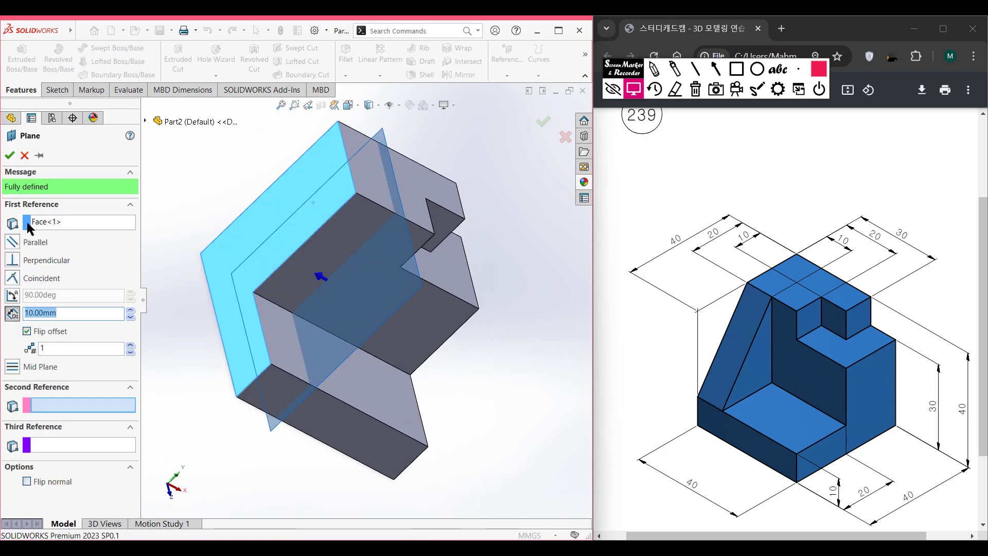
pyautogui.click(10, 155)
pyautogui.click(508, 373)
pyautogui.hotkey('ctrl', '7')
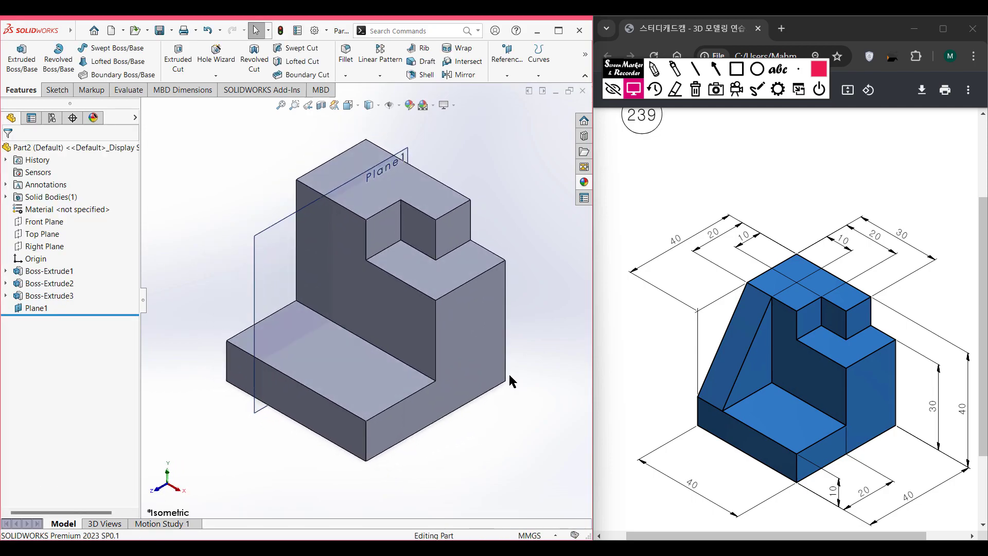
# Step: Sketch a sloped line on the offset plane from the base's upper front corner to the raised block's top front corner
pyautogui.rightClick(44, 308)
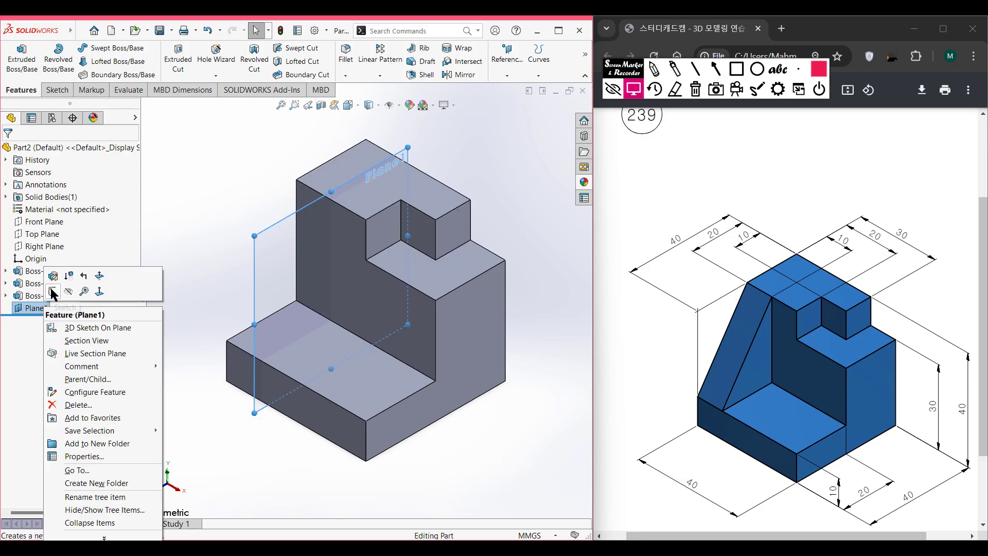
pyautogui.click(54, 291)
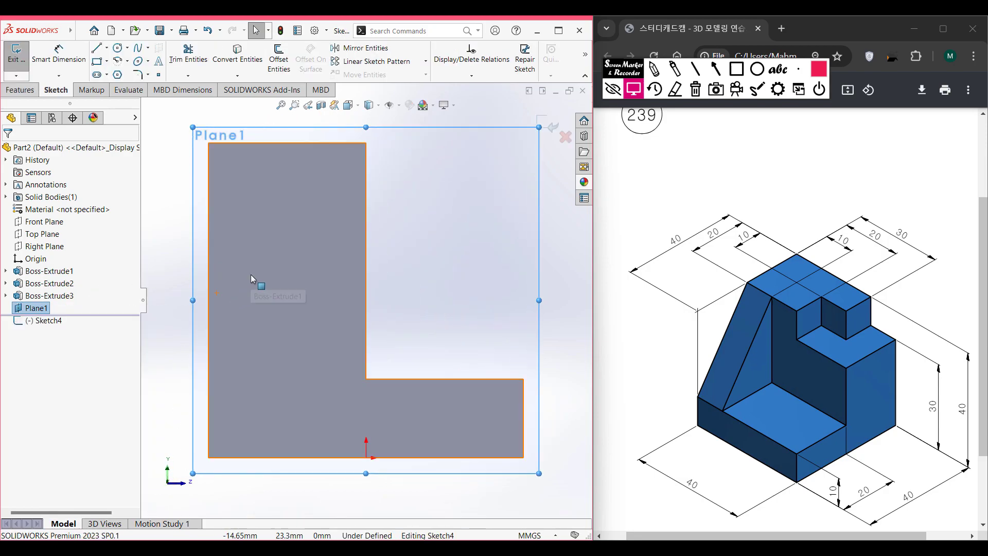
pyautogui.hotkey('ctrl', '8')
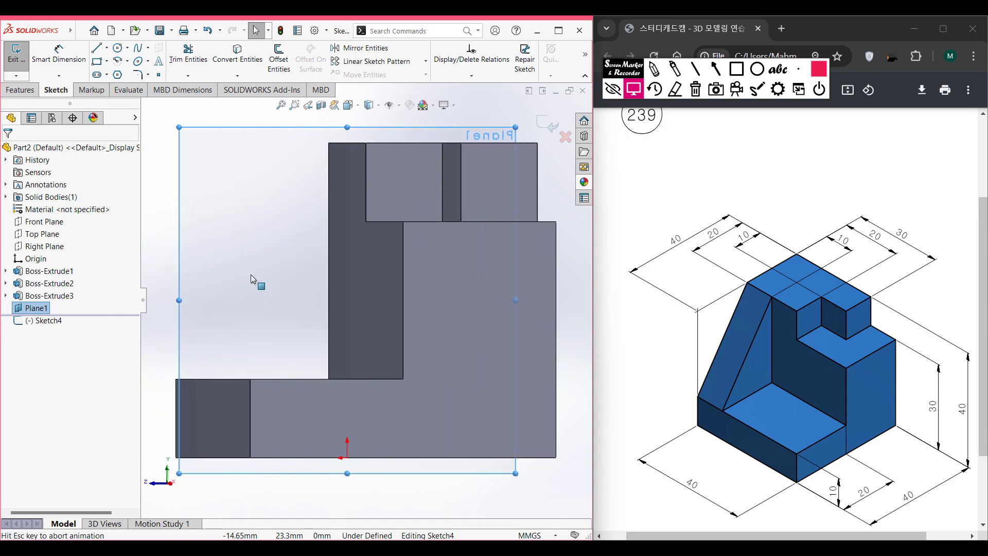
pyautogui.click(169, 260)
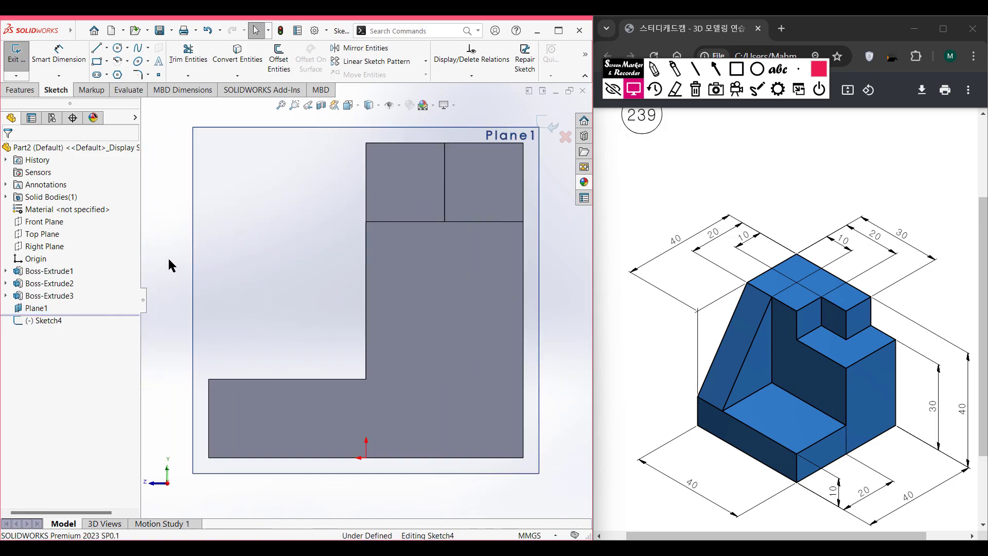
pyautogui.click(98, 47)
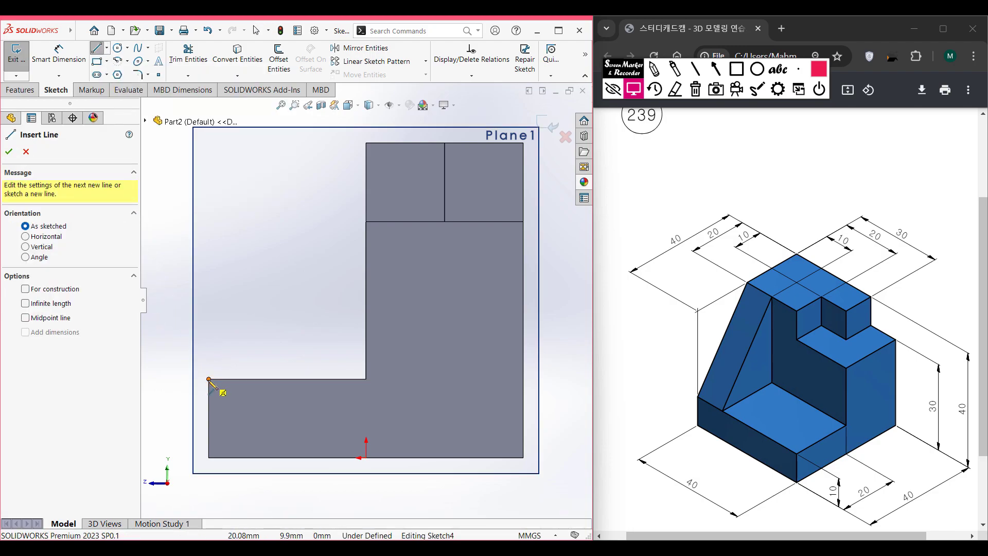
pyautogui.click(209, 379)
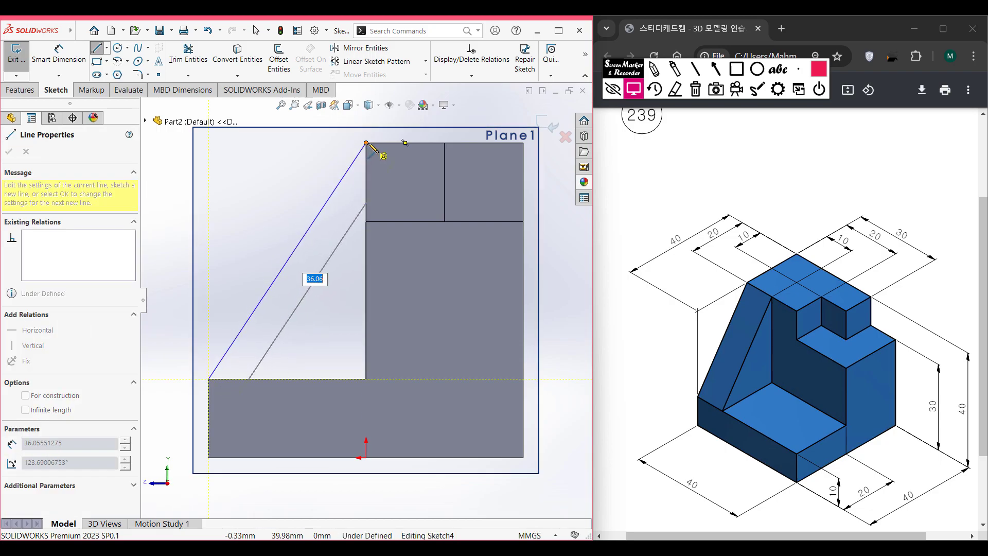
pyautogui.click(366, 143)
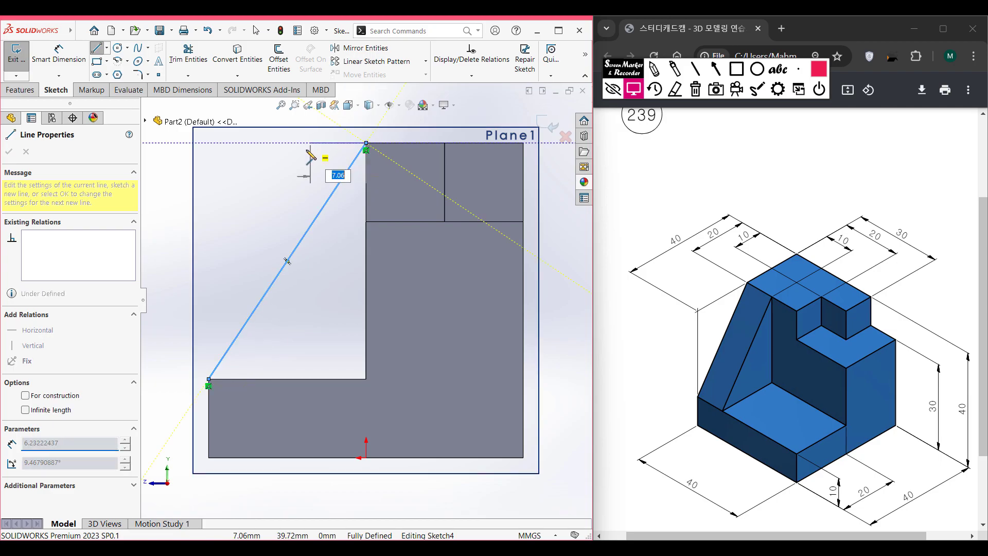
pyautogui.press('Escape')
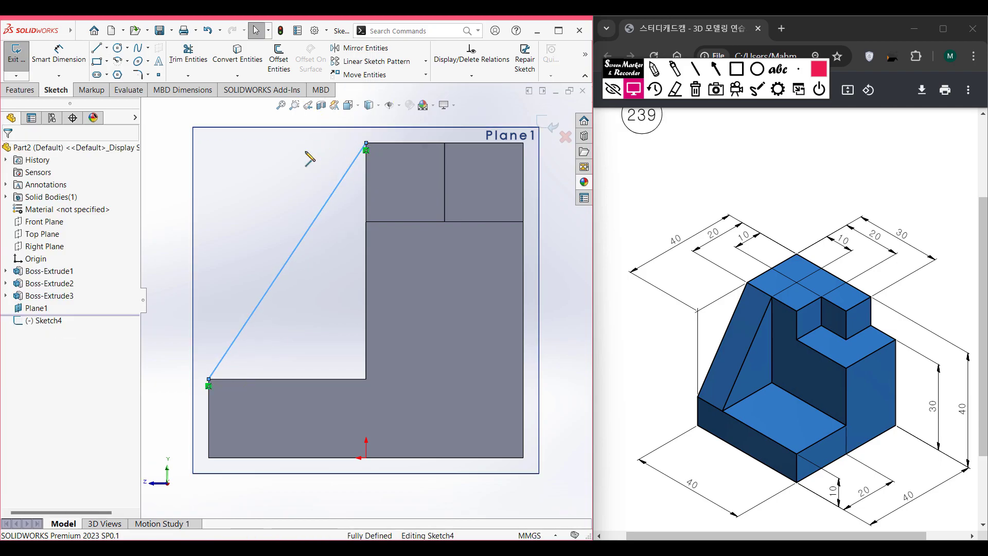
# Step: Create a 10 mm thick rib from the sloped line, with thickness on the first side toward the outer face and the material side flipped
pyautogui.hotkey('ctrl', '7')
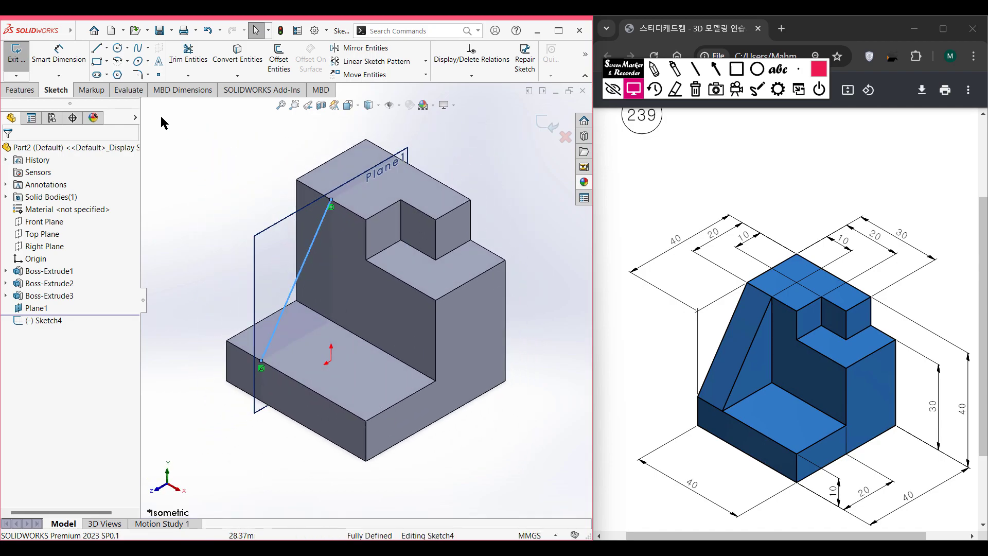
pyautogui.click(34, 93)
pyautogui.click(424, 49)
pyautogui.click(62, 199)
pyautogui.click(29, 199)
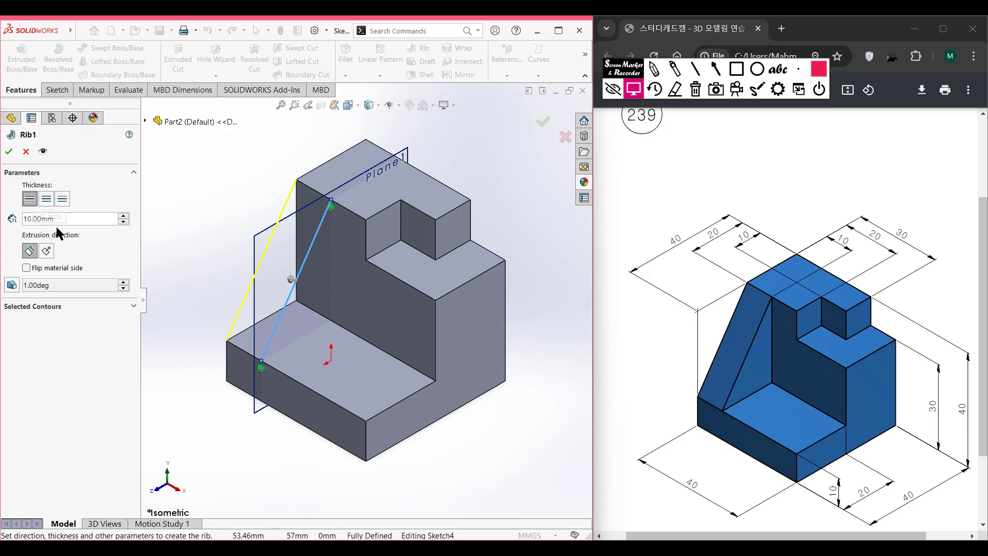
pyautogui.click(27, 268)
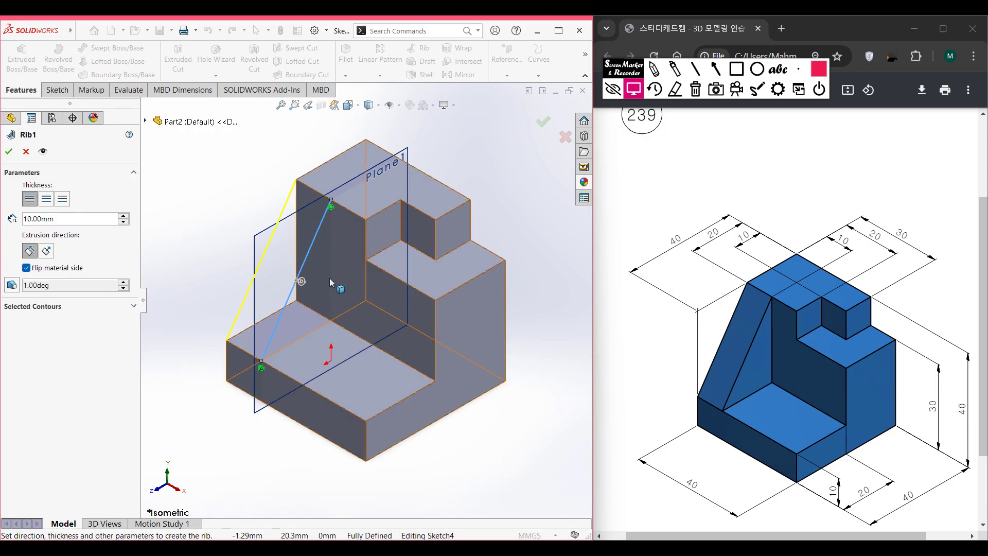
pyautogui.click(8, 152)
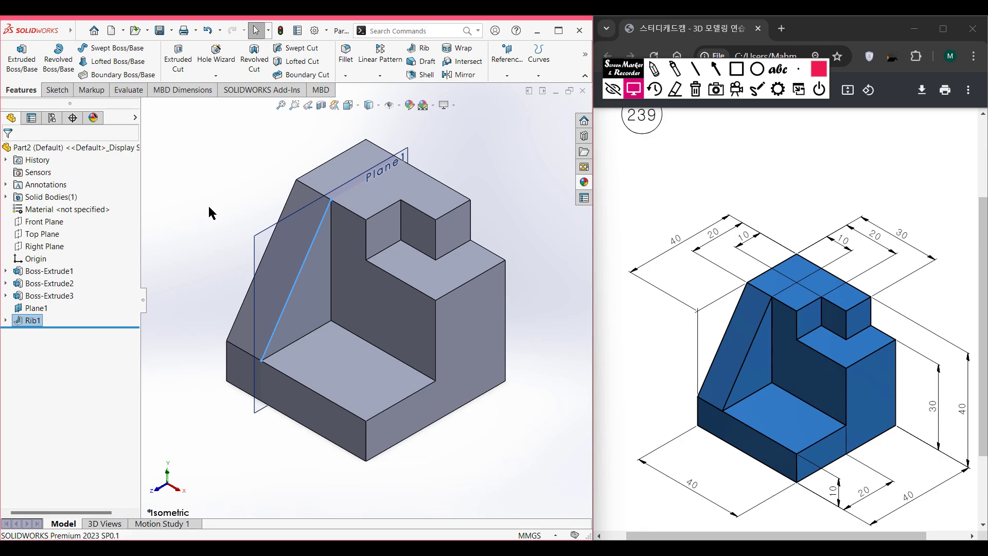
# Step: Hide the offset reference plane and fit the whole part in the view
pyautogui.rightClick(35, 308)
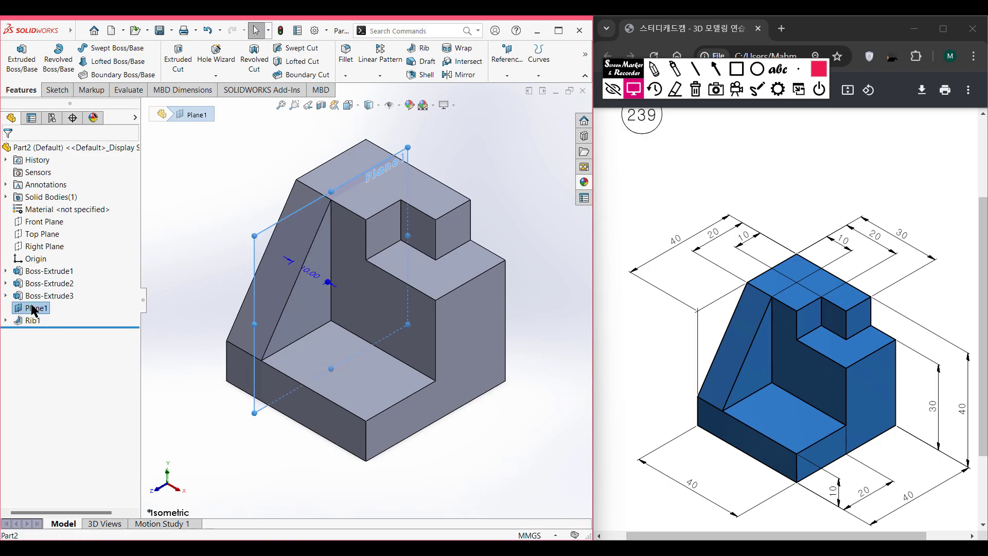
pyautogui.click(56, 291)
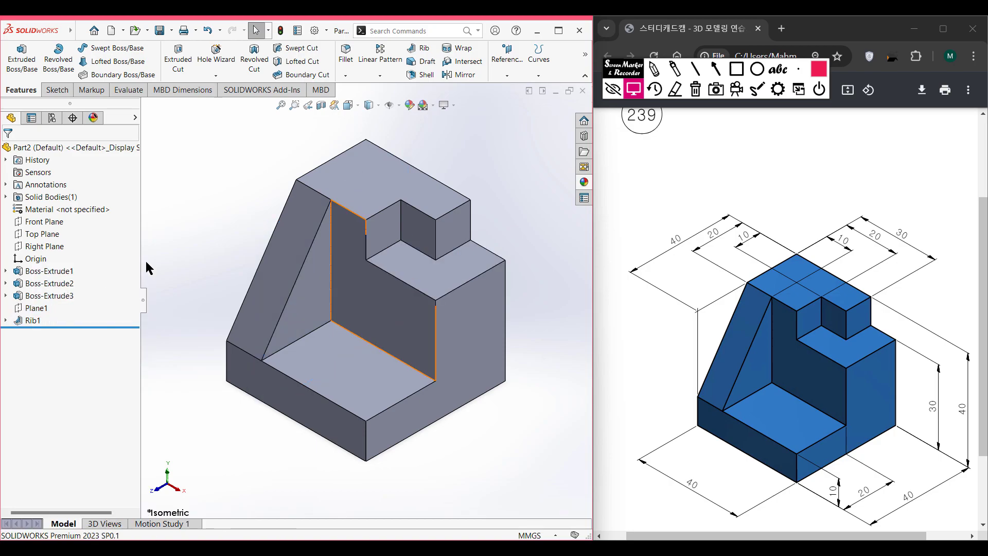
pyautogui.press('f')
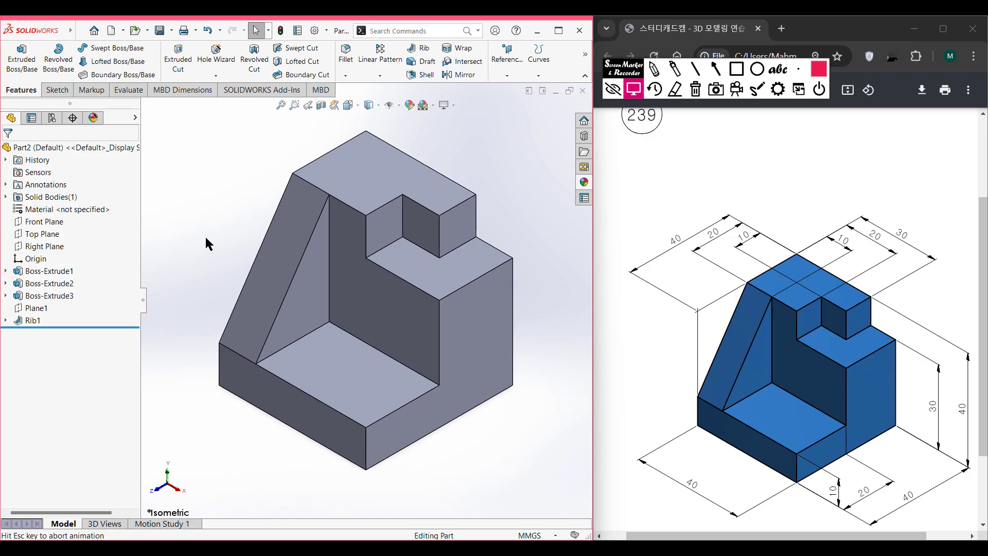